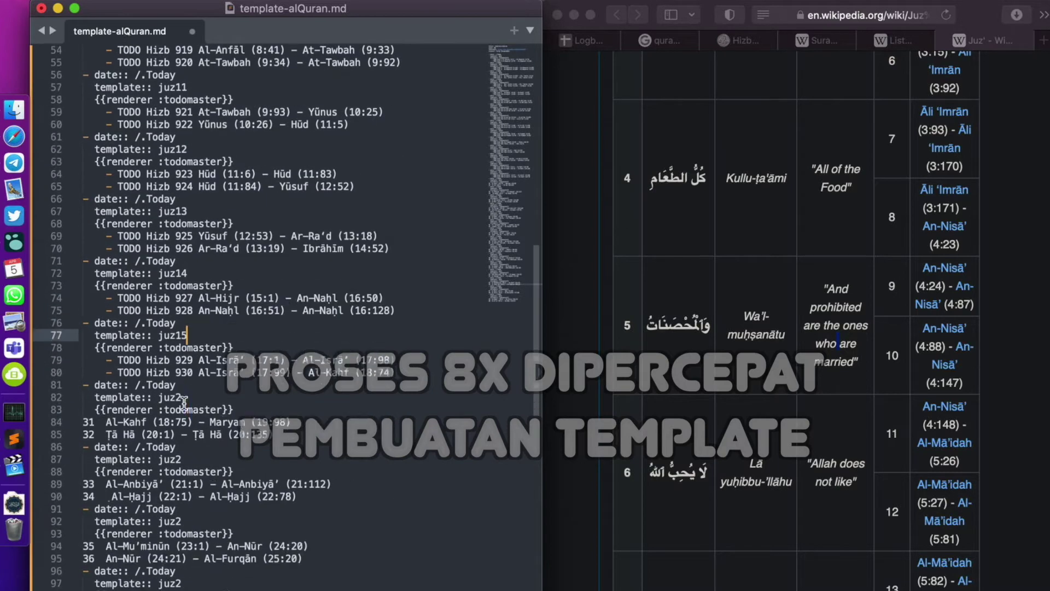
# Number the template names following juz15 consecutively from juz16 through juz22
pyautogui.press('Down')
pyautogui.press('Down')
pyautogui.press('Down')
pyautogui.press('Down')
pyautogui.press('Down')
pyautogui.press('BackSpace')
pyautogui.write('16')
pyautogui.write('1')
pyautogui.press('Down')
pyautogui.press('Down')
pyautogui.press('Down')
pyautogui.press('Down')
pyautogui.press('Down')
pyautogui.write('2')
# Number the remaining template names consecutively from juz23 through juz30
pyautogui.press('Down')
pyautogui.press('Down')
pyautogui.press('Down')
pyautogui.press('Down')
pyautogui.press('Down')
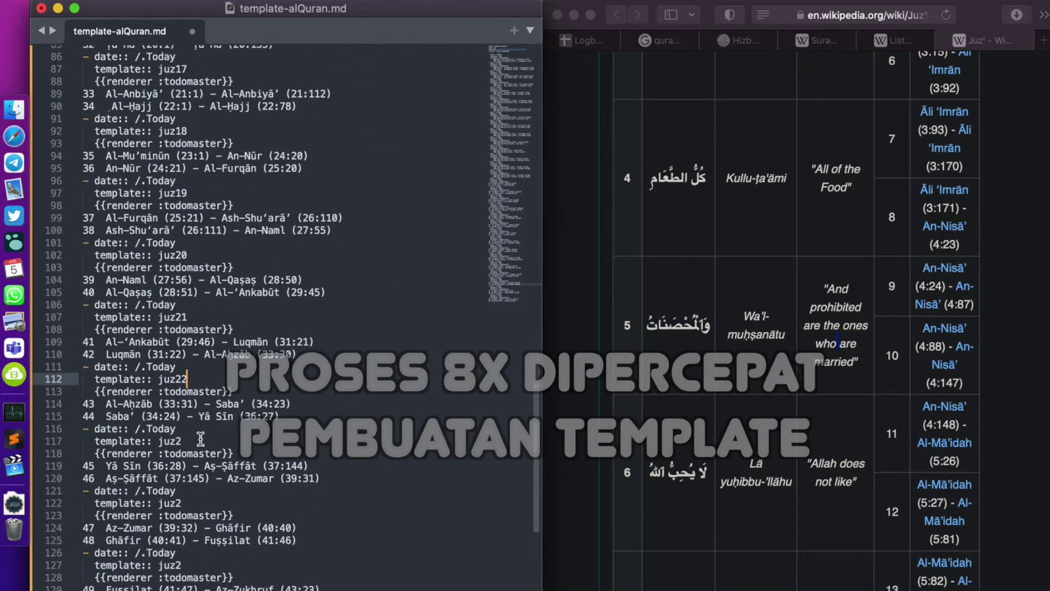
pyautogui.write('3')
pyautogui.press('Down')
pyautogui.press('Down')
pyautogui.press('Down')
pyautogui.press('Down')
pyautogui.press('Down')
pyautogui.write('4')
pyautogui.press('Down')
pyautogui.press('Down')
pyautogui.press('Down')
pyautogui.press('Down')
pyautogui.press('Down')
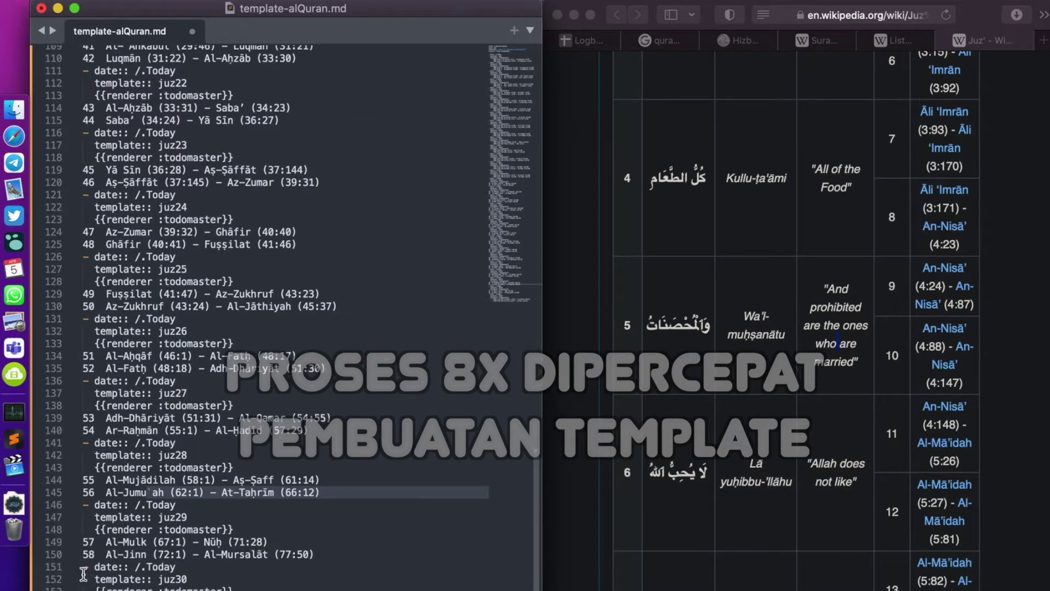
# Prefix entry 58 under juz29 with "- TODO Hizb", leaving no extra 9 before the number
pyautogui.click(84, 555)
pyautogui.write('- TODO Hizb 9')
pyautogui.click(181, 555)
pyautogui.press('BackSpace')
# Remove the stray 9 in front of Hizb numbers 11 to 14 in the juz6 and juz7 templates
pyautogui.scroll(20, 179, 553)
pyautogui.click(181, 409)
pyautogui.press('BackSpace')
pyautogui.click(181, 421)
pyautogui.press('BackSpace')
pyautogui.click(181, 471)
pyautogui.press('BackSpace')
pyautogui.click(181, 483)
pyautogui.press('BackSpace')
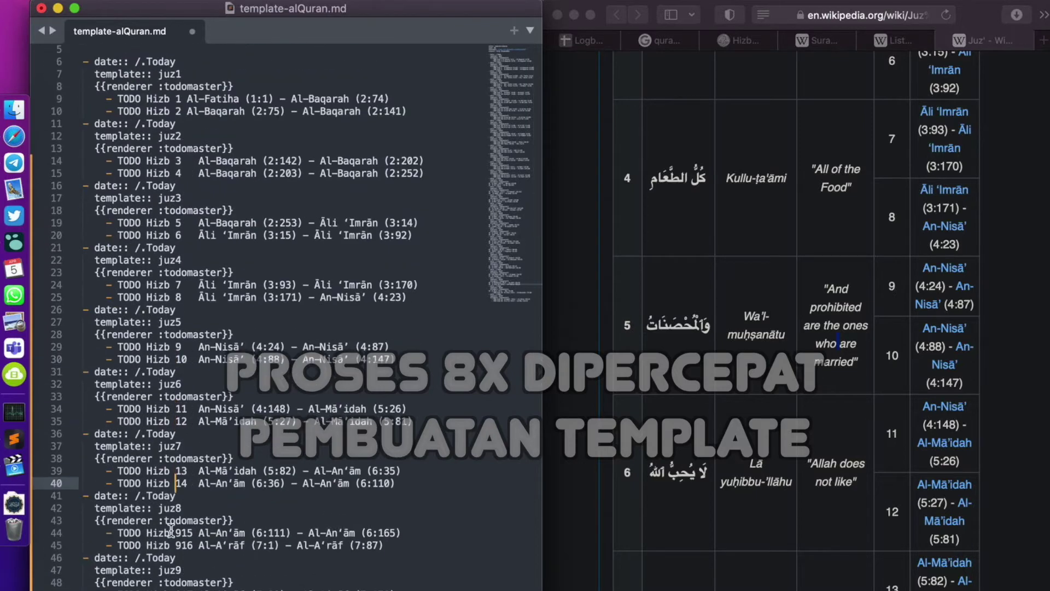
# Remove the stray 9 in front of Hizb numbers 15 to 26 in the juz8 to juz13 templates
pyautogui.click(181, 533)
pyautogui.press('BackSpace')
pyautogui.press('BackSpace')
pyautogui.click(181, 312)
pyautogui.press('BackSpace')
pyautogui.click(181, 363)
pyautogui.press('BackSpace')
pyautogui.click(181, 375)
pyautogui.press('BackSpace')
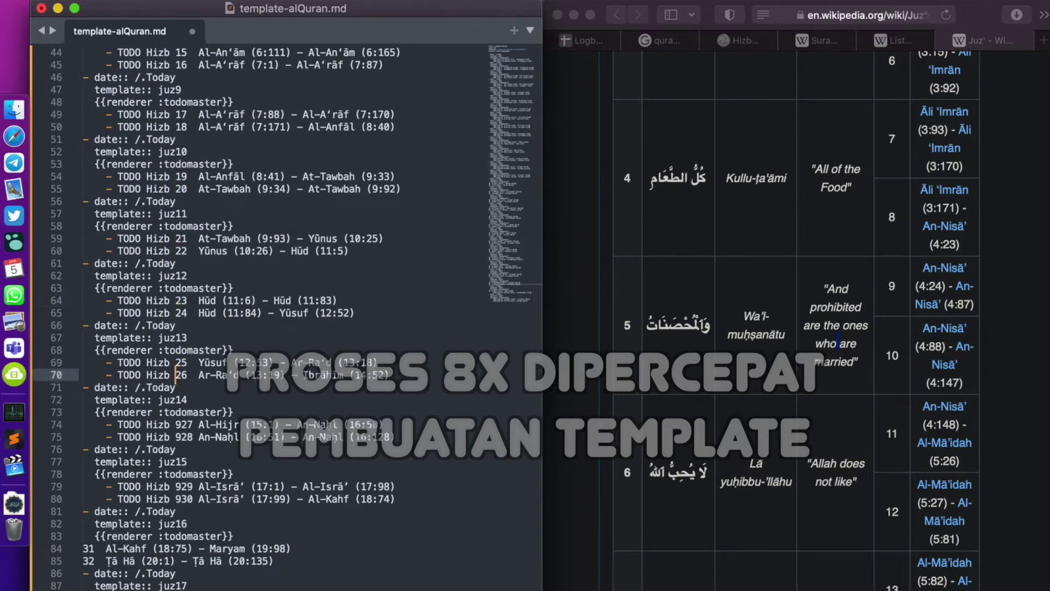
# Remove the stray 9 from Hizb 27 to 30 and paste the "- TODO Hizb" prefix before entries 31 to 36
pyautogui.click(181, 424)
pyautogui.press('super+c')
pyautogui.click(83, 207)
pyautogui.press('super+v')
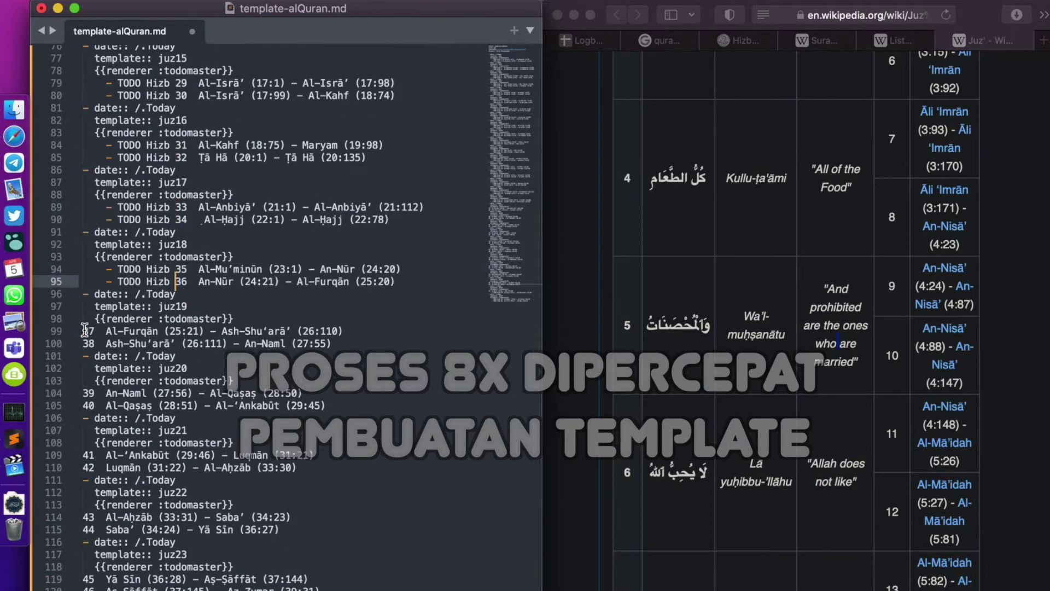
# Paste the indented "- TODO Hizb" prefix before entries 37 to 50 in the juz19 to juz25 templates
pyautogui.click(83, 331)
pyautogui.press('super+v')
pyautogui.click(83, 455)
pyautogui.press('super+v')
pyautogui.click(83, 474)
pyautogui.press('super+v')
pyautogui.click(83, 523)
pyautogui.press('super+v')
pyautogui.click(83, 536)
pyautogui.press('super+v')
pyautogui.scroll(-5, 83, 536)
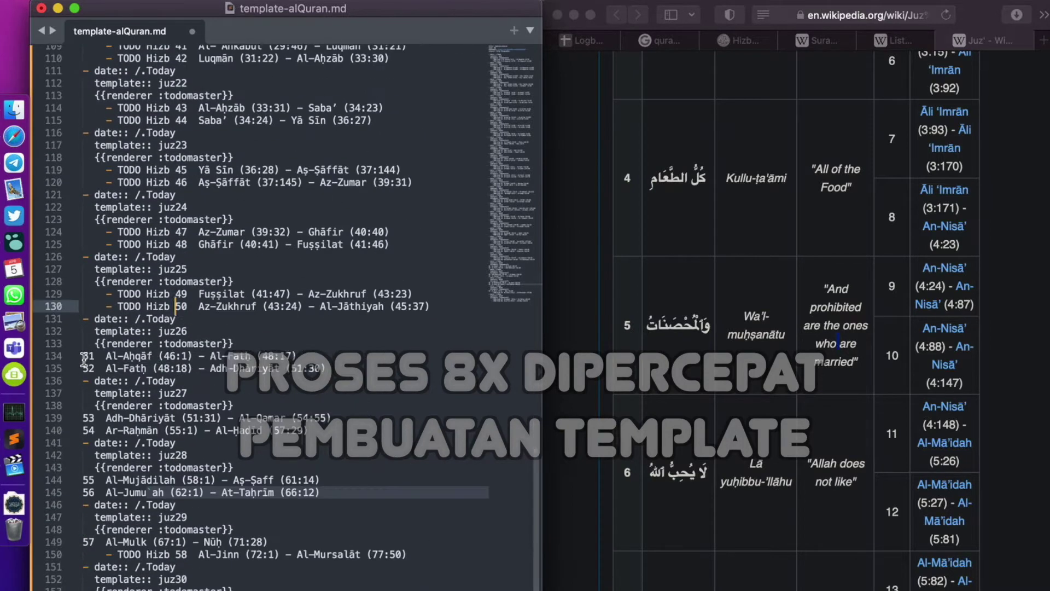
# Paste the same "- TODO Hizb" prefix before the remaining unprefixed entries, starting with 51 and 52 under juz26
pyautogui.click(83, 357)
pyautogui.press('super+v')
pyautogui.click(83, 370)
# Add a "year:: 2022" property below the creator line and rename the referensi property to reference
pyautogui.click(278, 88)
pyautogui.press('Return')
pyautogui.write('year')
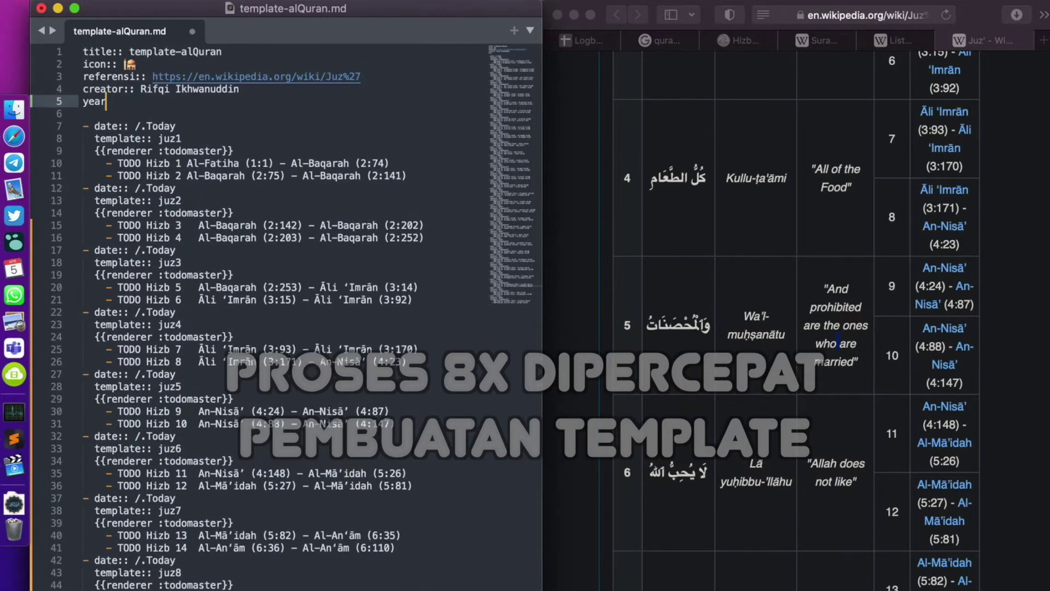
pyautogui.write('::')
pyautogui.doubleClick(115, 76)
pyautogui.write('reference')
pyautogui.click(148, 101)
pyautogui.write('2022')
# Switch to Logseq, open the Tuesday, 05-04-2022 journal page and start a new block below template-alQuran
pyautogui.click(28, 247)
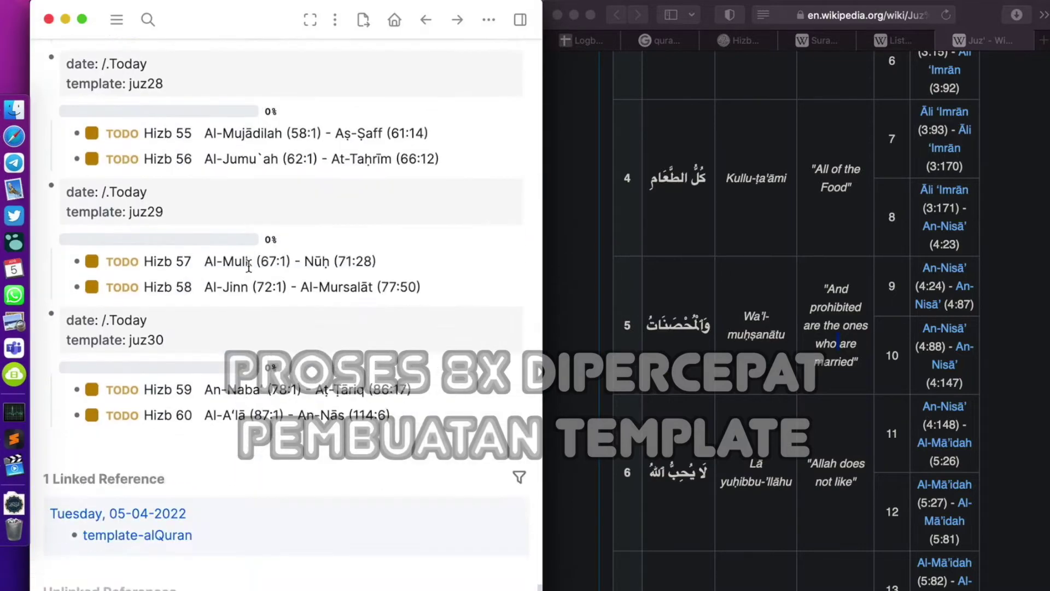
pyautogui.scroll(10, 211, 193)
pyautogui.press('super+bracketleft')
pyautogui.click(394, 19)
pyautogui.click(143, 199)
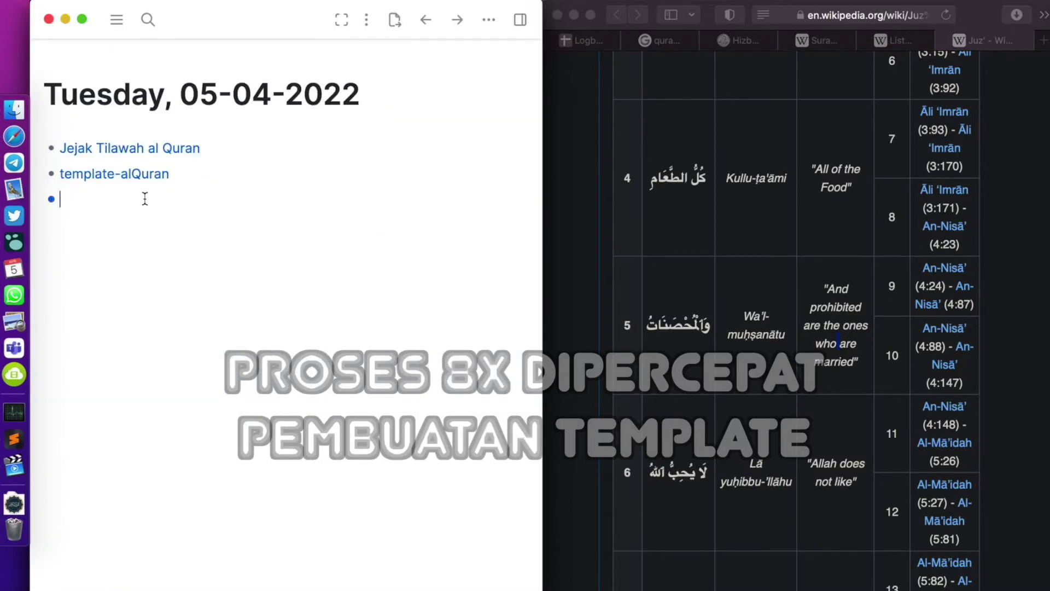
# Insert the juz1 template in the new block and mark Hizb 1 and Hizb 2 as done
pyautogui.write('/')
pyautogui.click(129, 262)
pyautogui.write('juz1')
pyautogui.click(85, 404)
pyautogui.click(92, 275)
pyautogui.click(92, 301)
# Insert the juz21 template in a new block below the juz1 checklist
pyautogui.click(81, 331)
pyautogui.write('/')
pyautogui.click(129, 381)
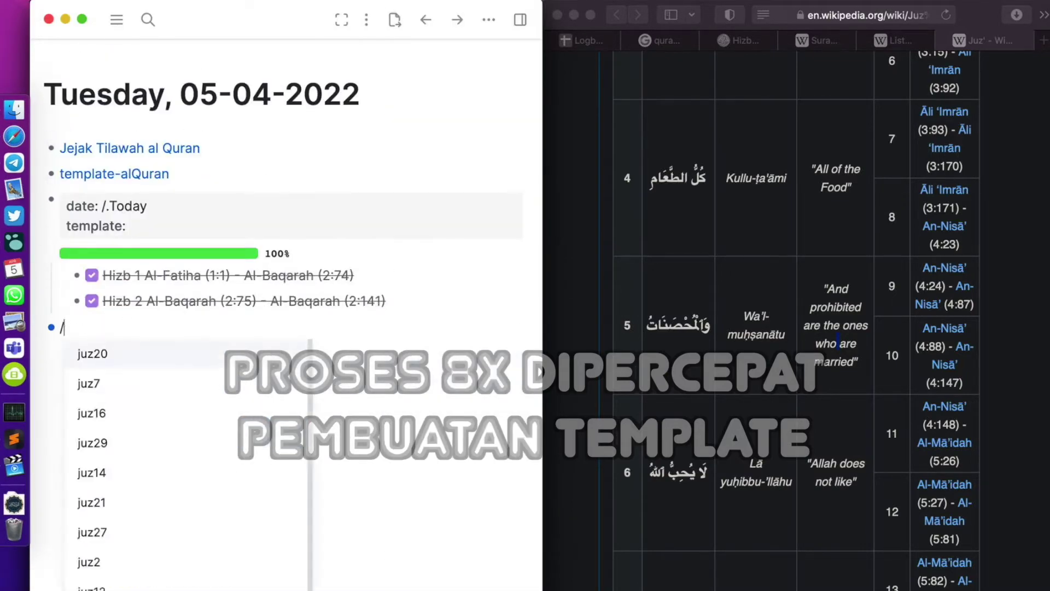
pyautogui.write('juz21')
pyautogui.click(110, 379)
# Set the date property of both inserted templates to Tuesday, 05-04-2022 and mark Hizb 42 as done
pyautogui.click(108, 335)
pyautogui.click(110, 204)
pyautogui.click(217, 526)
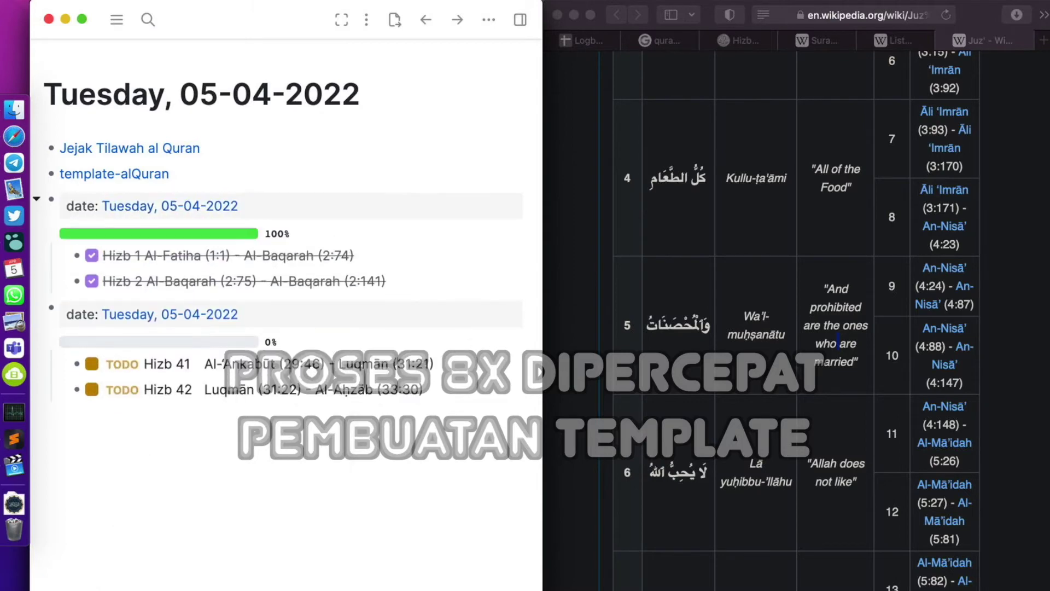
pyautogui.click(92, 390)
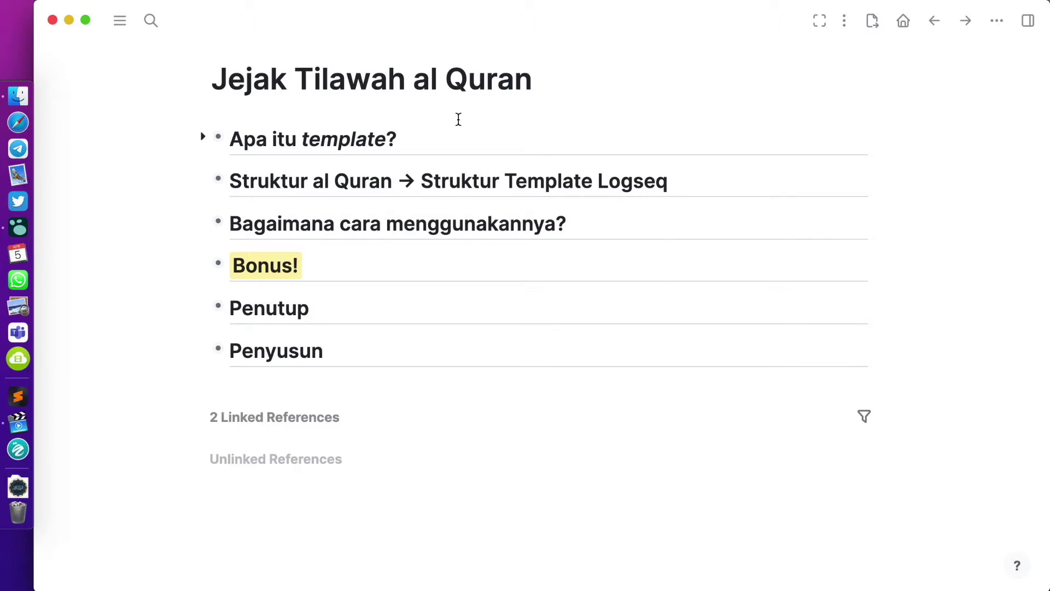
# Expand "Apa itu template?" and open the slash command list in a new block below its first bullet
pyautogui.click(204, 137)
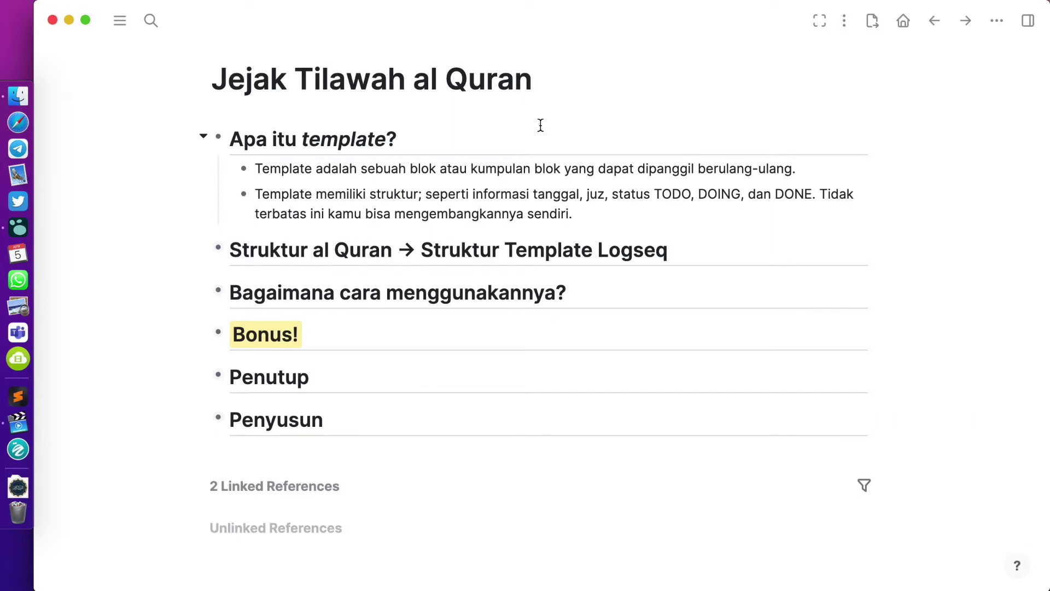
pyautogui.click(815, 169)
pyautogui.press('Return')
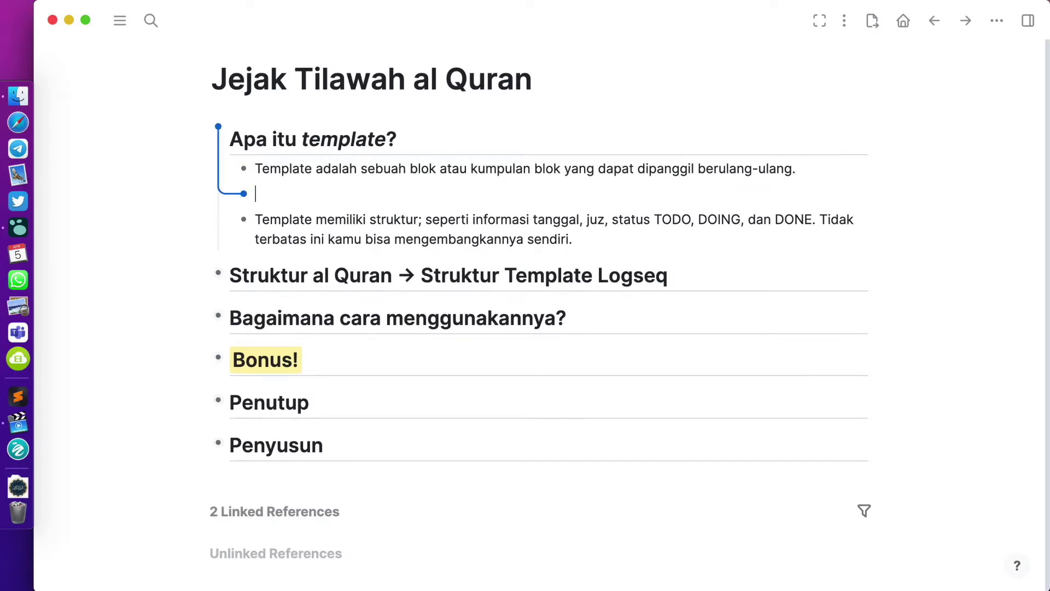
pyautogui.write('/')
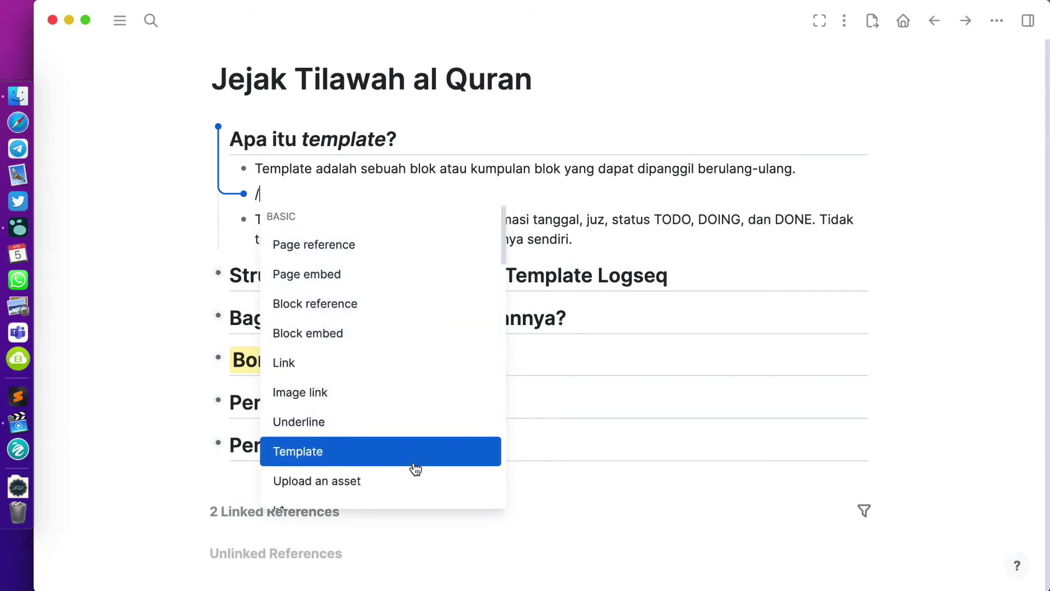
# Examine the available slash commands, including Template, and filter them by "templ"
pyautogui.scroll(-2, 416, 469)
pyautogui.scroll(2, 416, 469)
pyautogui.scroll(-2, 416, 469)
pyautogui.scroll(-15, 415, 469)
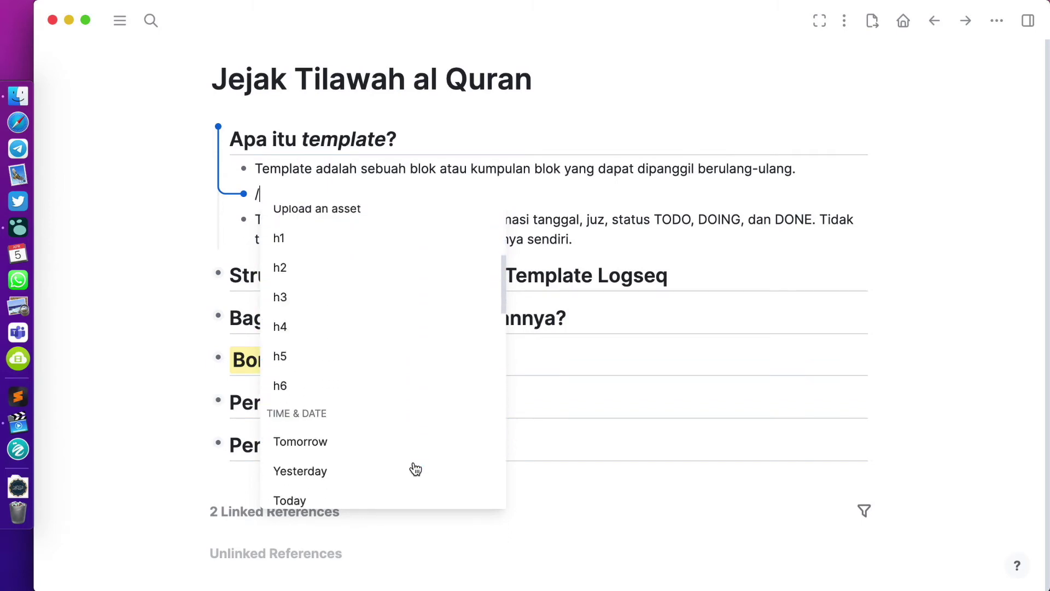
pyautogui.scroll(-4, 416, 469)
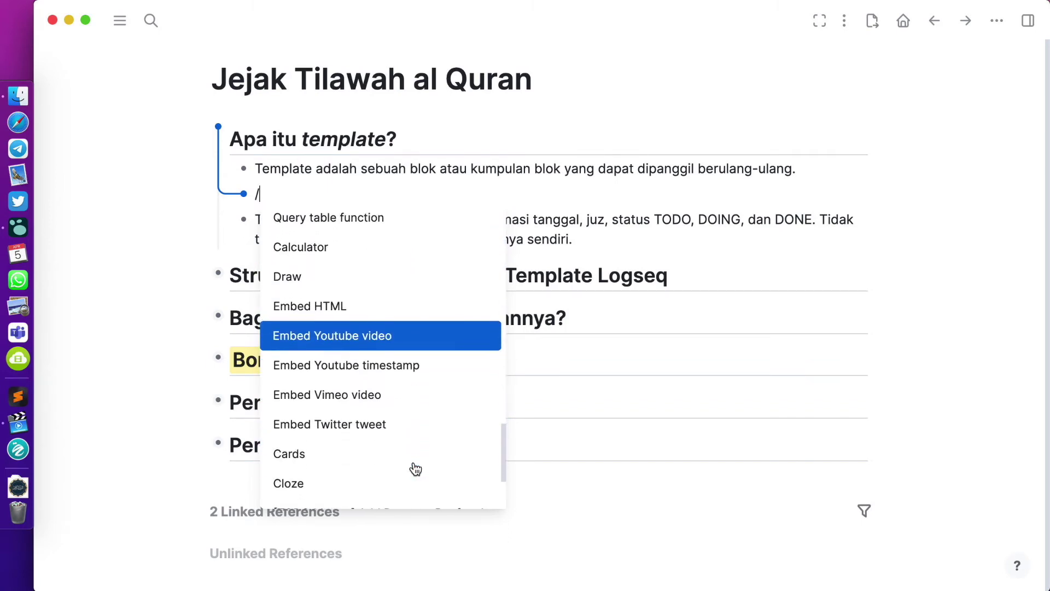
pyautogui.scroll(4, 416, 470)
pyautogui.scroll(-1, 416, 470)
pyautogui.scroll(-2, 416, 470)
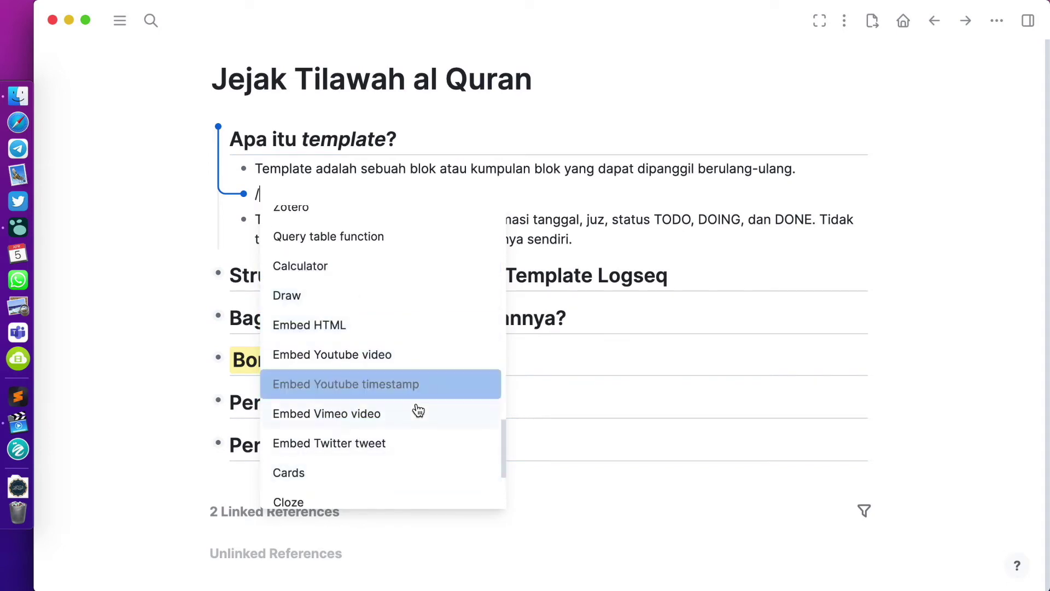
pyautogui.write('templ')
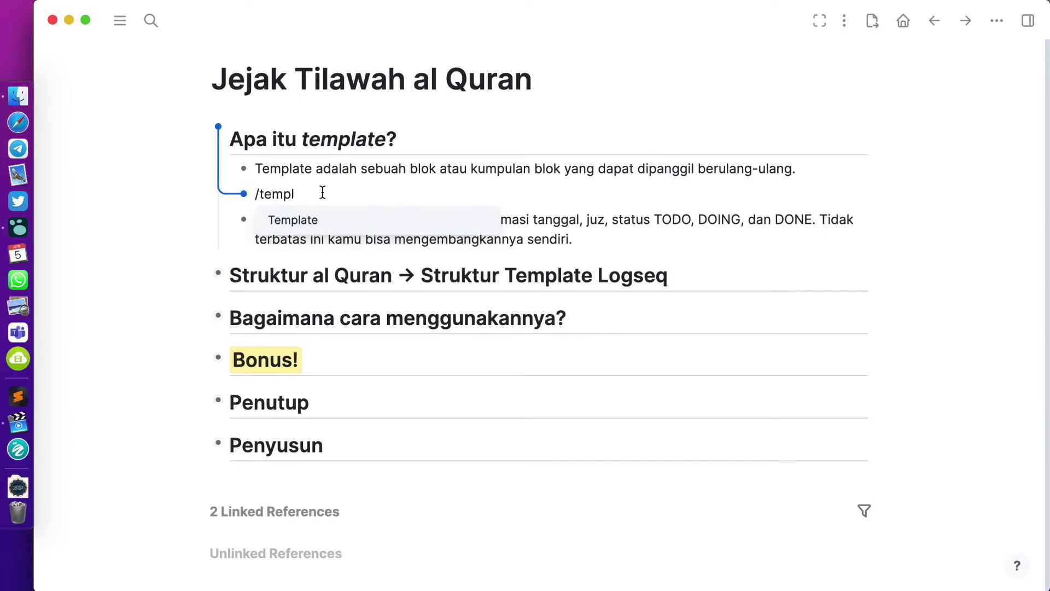
# Clear the unfinished slash command and delete the trial block under "Apa itu template?"
pyautogui.press('BackSpace')
pyautogui.press('BackSpace')
pyautogui.press('BackSpace')
pyautogui.press('BackSpace')
pyautogui.press('BackSpace')
pyautogui.press('BackSpace')
pyautogui.press('BackSpace')
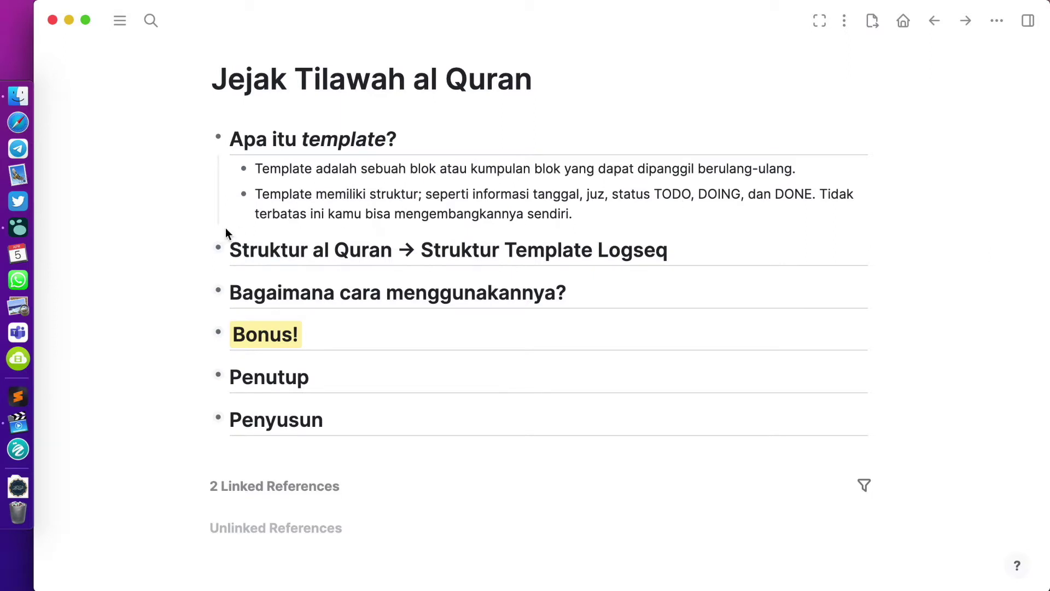
# Collapse "Apa itu template?" and expand the "Struktur al Quran → Struktur Template Logseq" section
pyautogui.moveTo(201, 252)
pyautogui.click(201, 139)
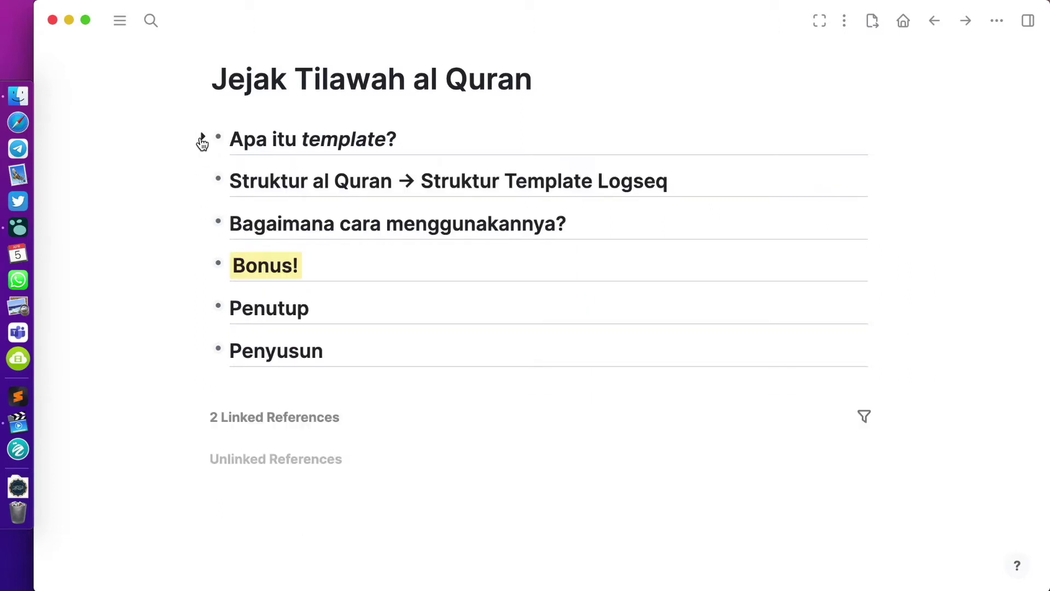
pyautogui.click(206, 182)
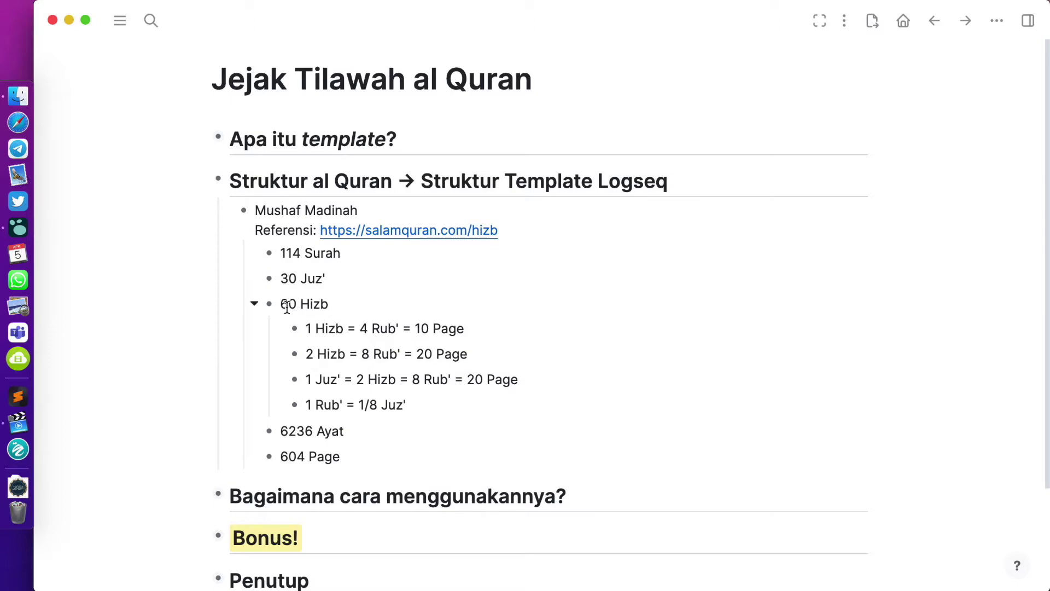
# Extend the "30 Juz'" bullet with "= 60 Hizb" and add a bullet "1 Juz' = 2 Hizb" below it
pyautogui.click(347, 278)
pyautogui.write('= 60 ')
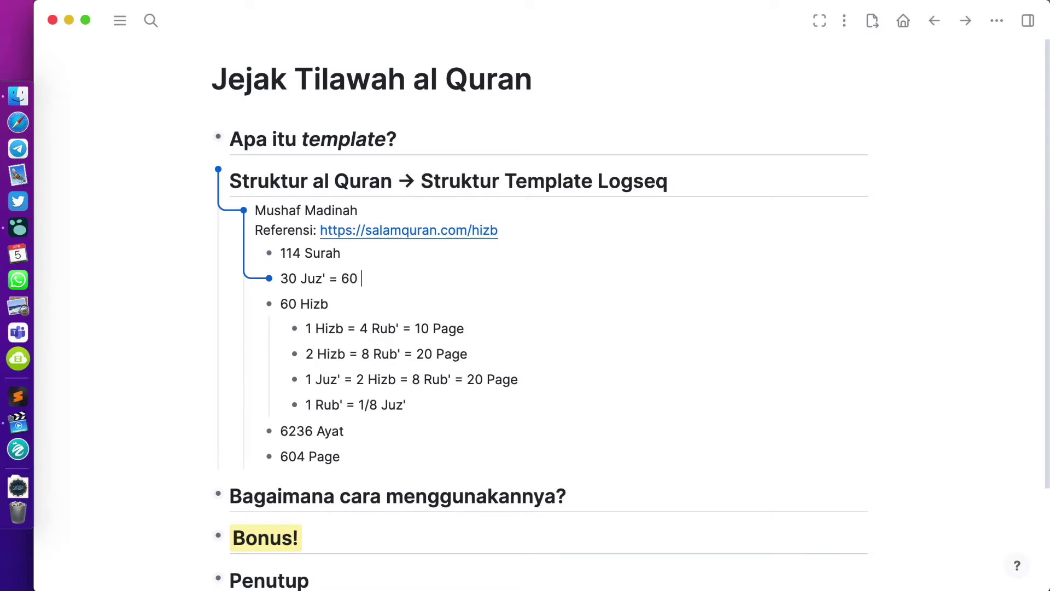
pyautogui.write('Hizb')
pyautogui.press('Return')
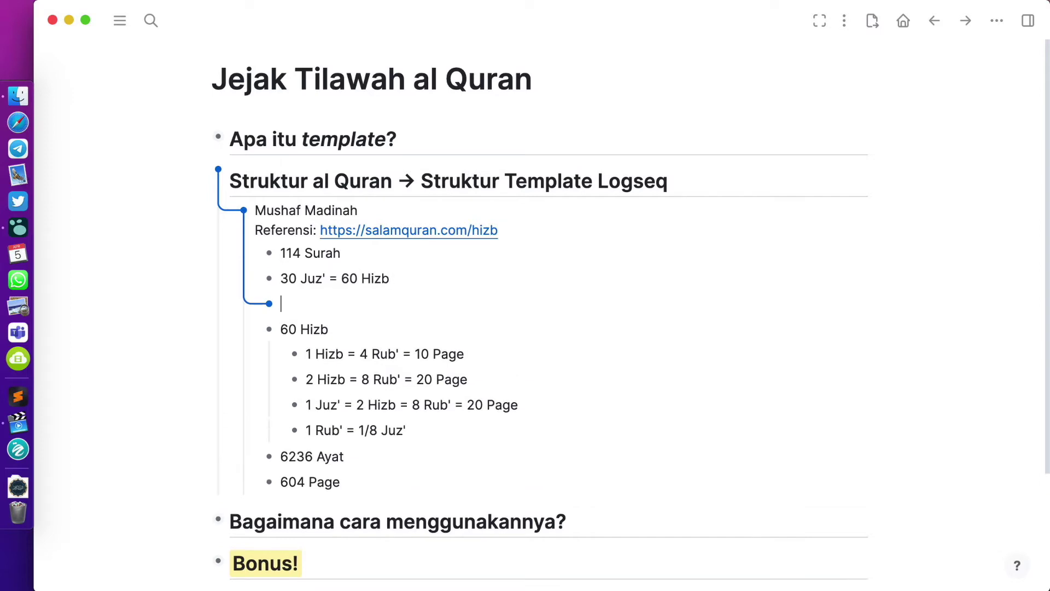
pyautogui.write("1 Juz' = 2 Hizb")
pyautogui.press('Escape')
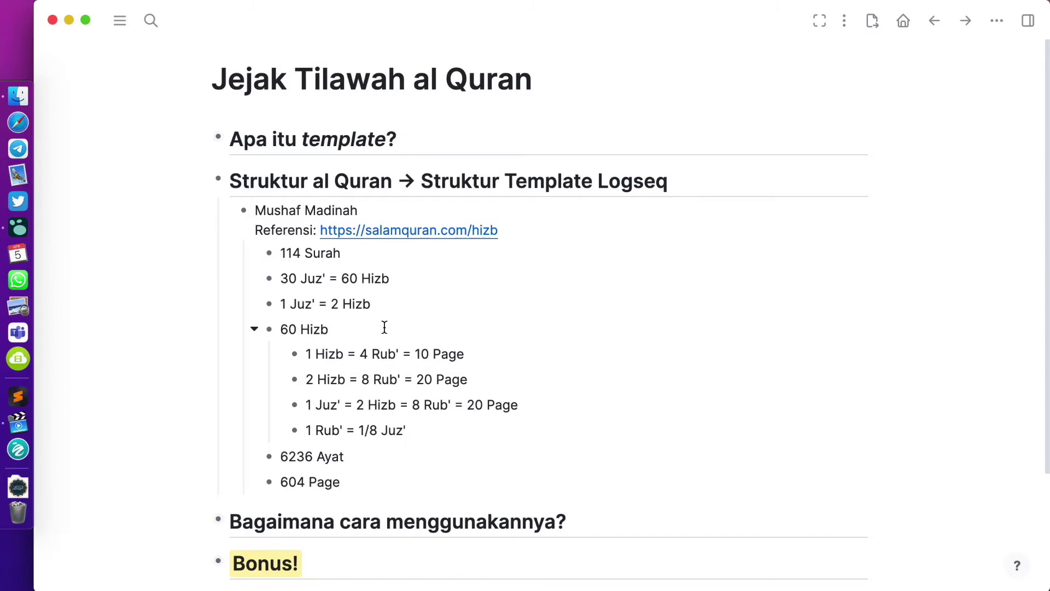
# Review the Hizb, Ayat and Page entries of Mushaf Madinah and expand the "Bagaimana cara menggunakannya?" section
pyautogui.scroll(-1, 385, 327)
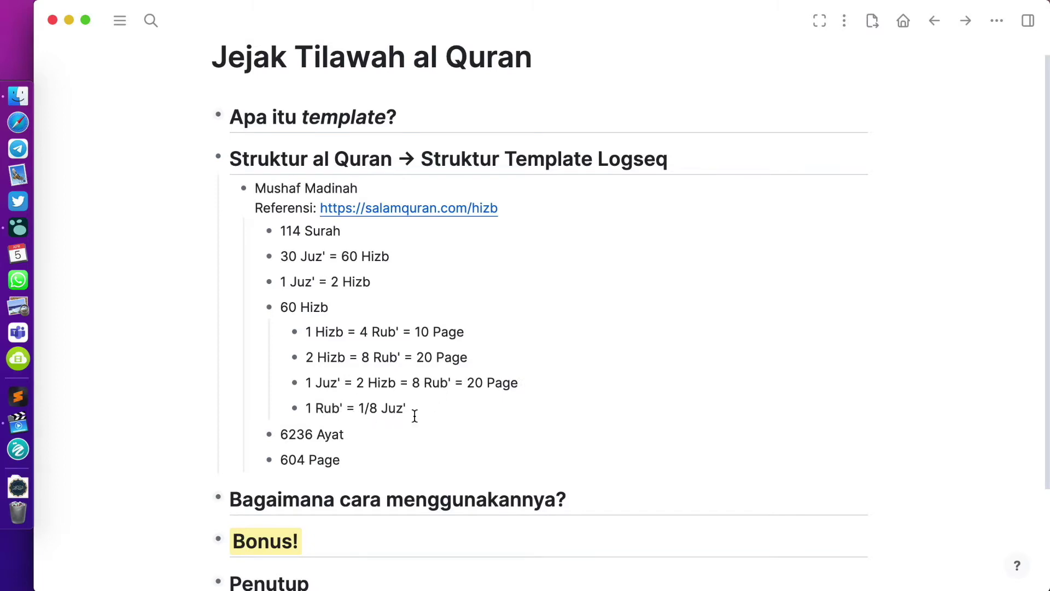
pyautogui.click(365, 434)
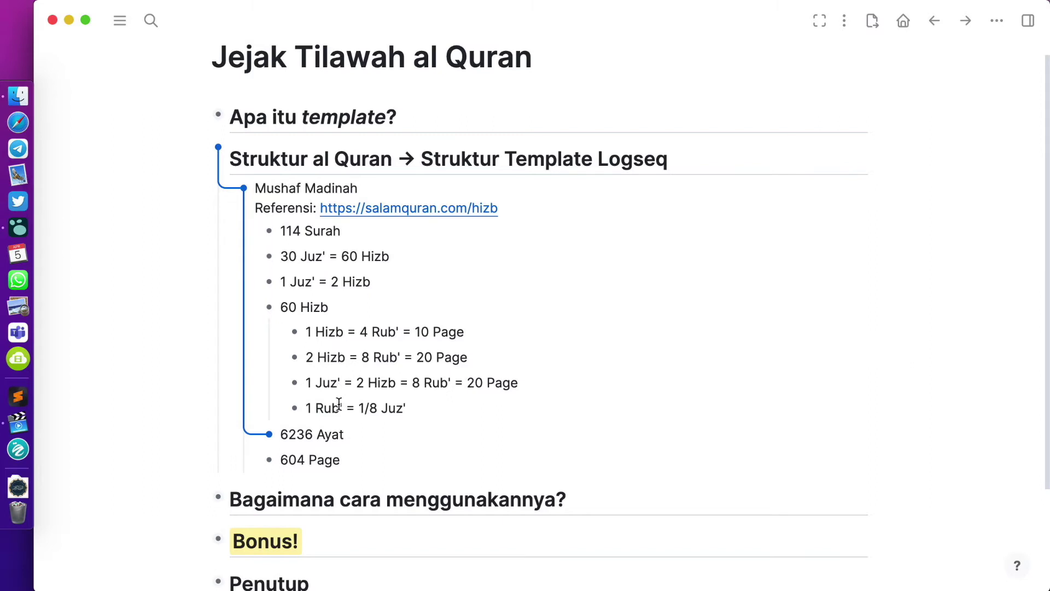
pyautogui.click(352, 462)
pyautogui.scroll(-3, 346, 460)
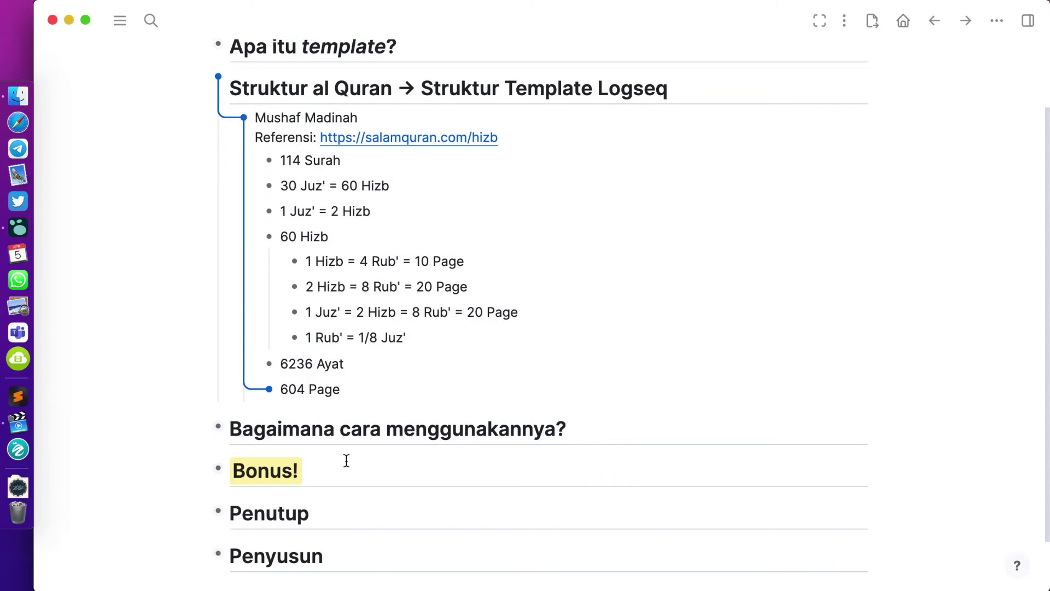
pyautogui.click(203, 427)
pyautogui.scroll(-8, 344, 465)
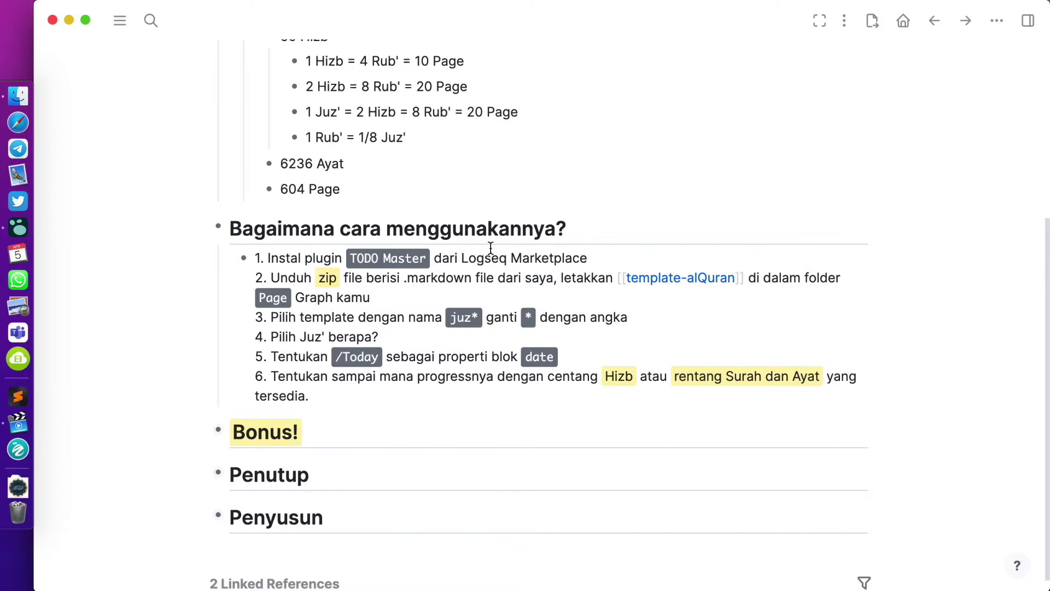
# Search the plugin Marketplace for "todo" to look up TODO Master, and close the plugin manager
pyautogui.click(997, 21)
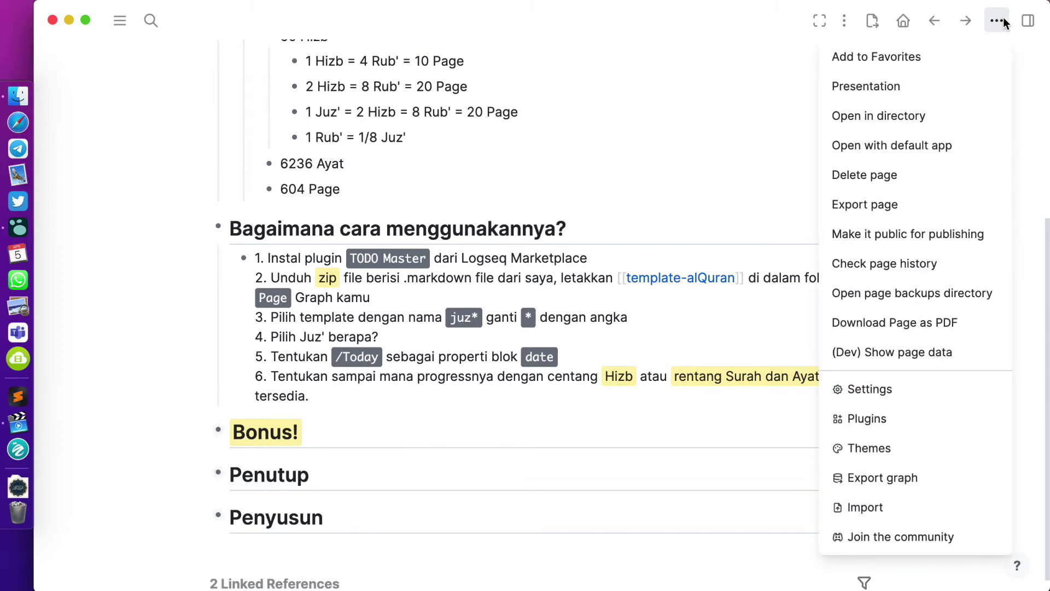
pyautogui.click(875, 422)
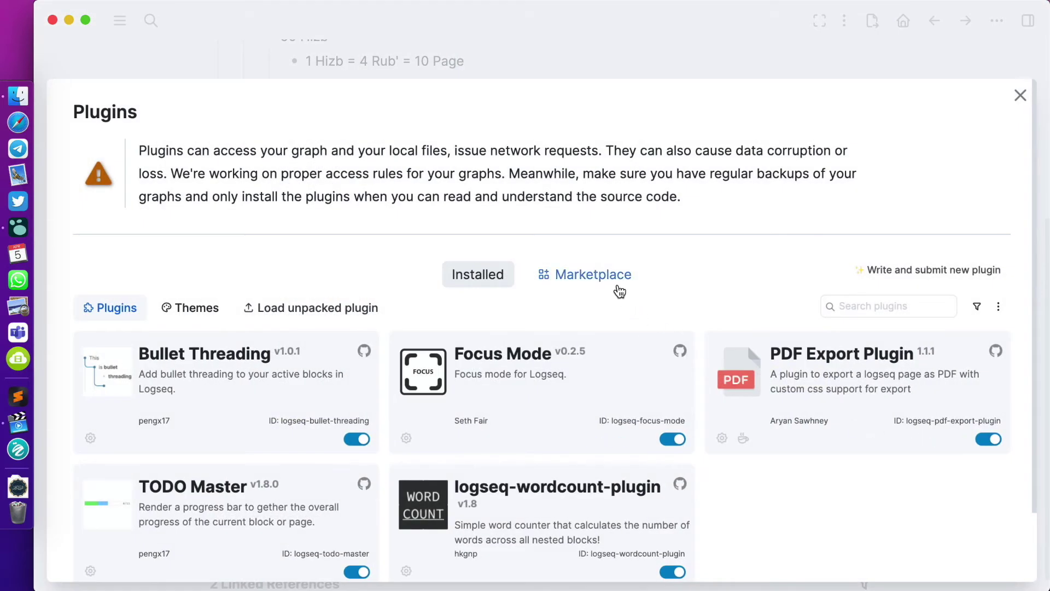
pyautogui.click(619, 289)
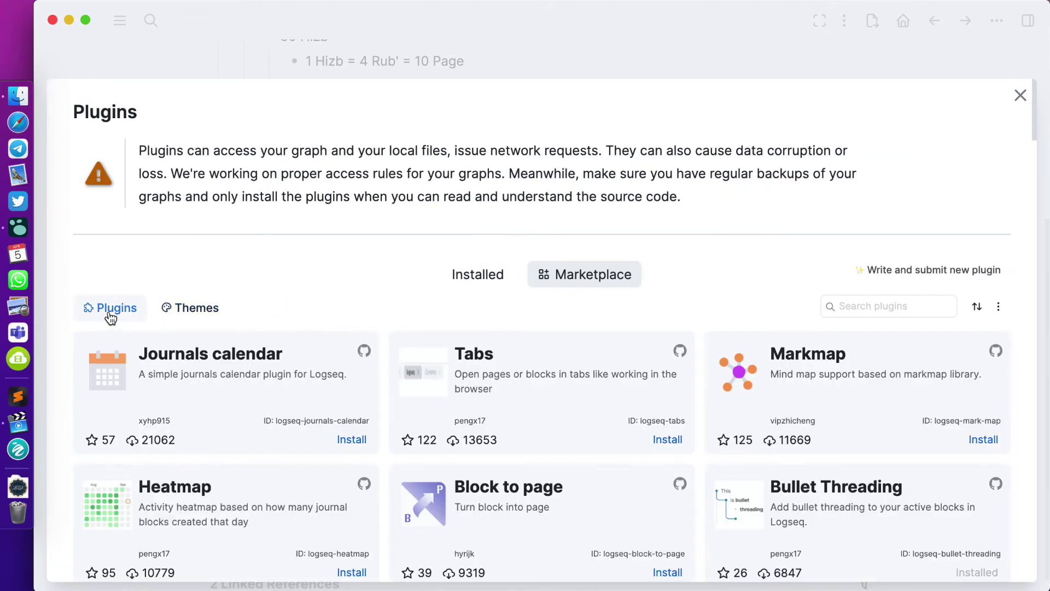
pyautogui.click(856, 306)
pyautogui.write('to')
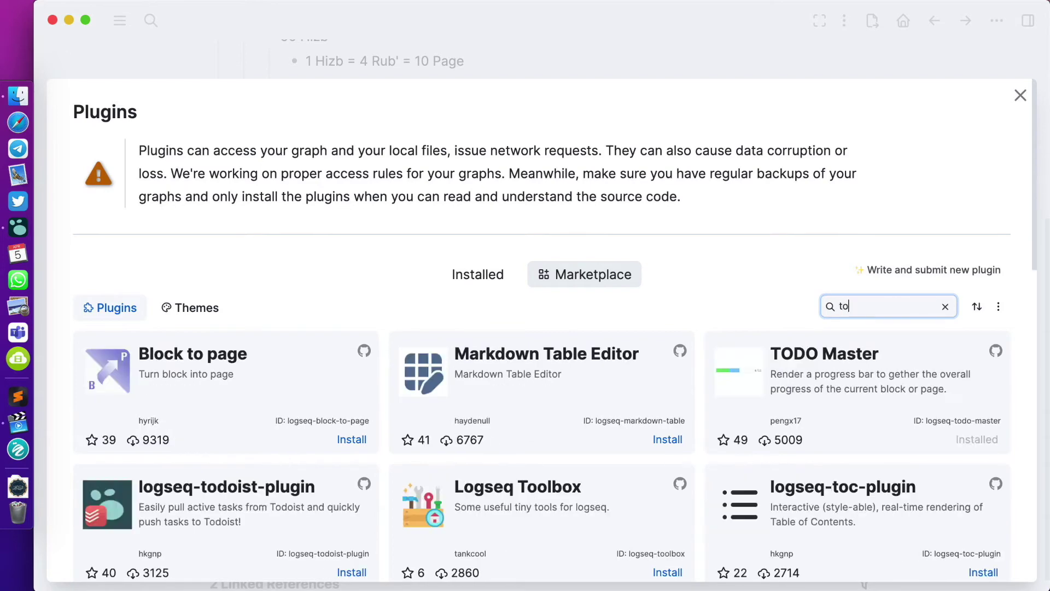
pyautogui.write('do')
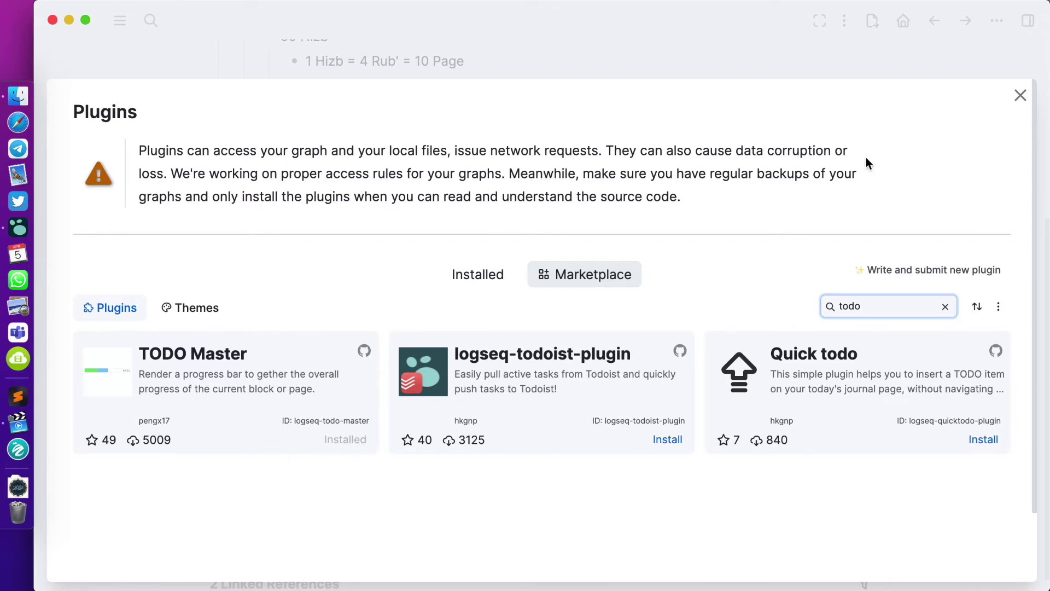
pyautogui.click(1020, 98)
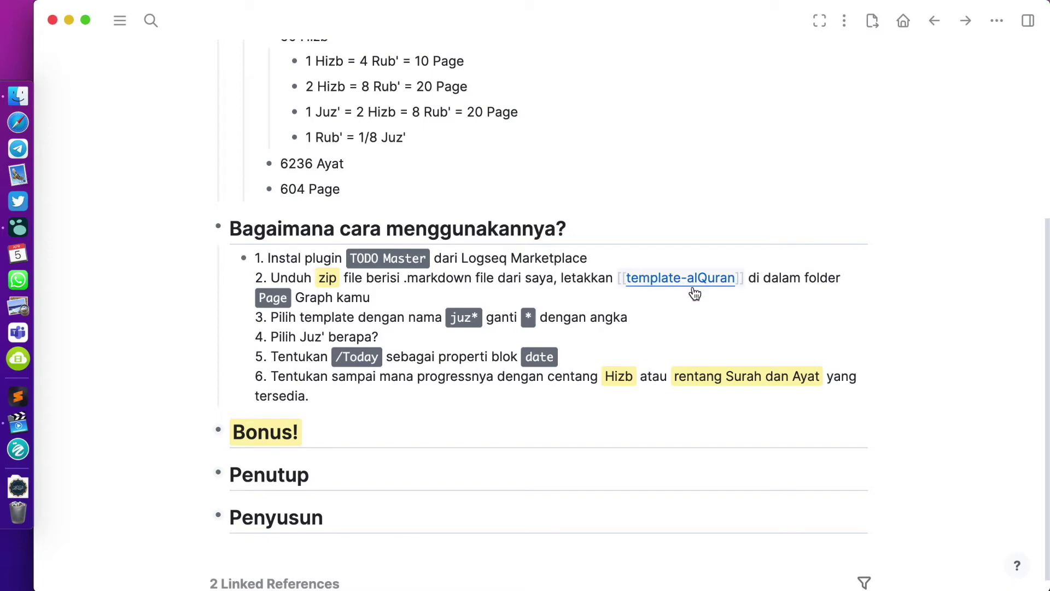
# Switch to Finder, locate template-alQuran.md inside the Logseq graph's pages folder, and return to Logseq
pyautogui.moveTo(692, 287)
pyautogui.click(26, 98)
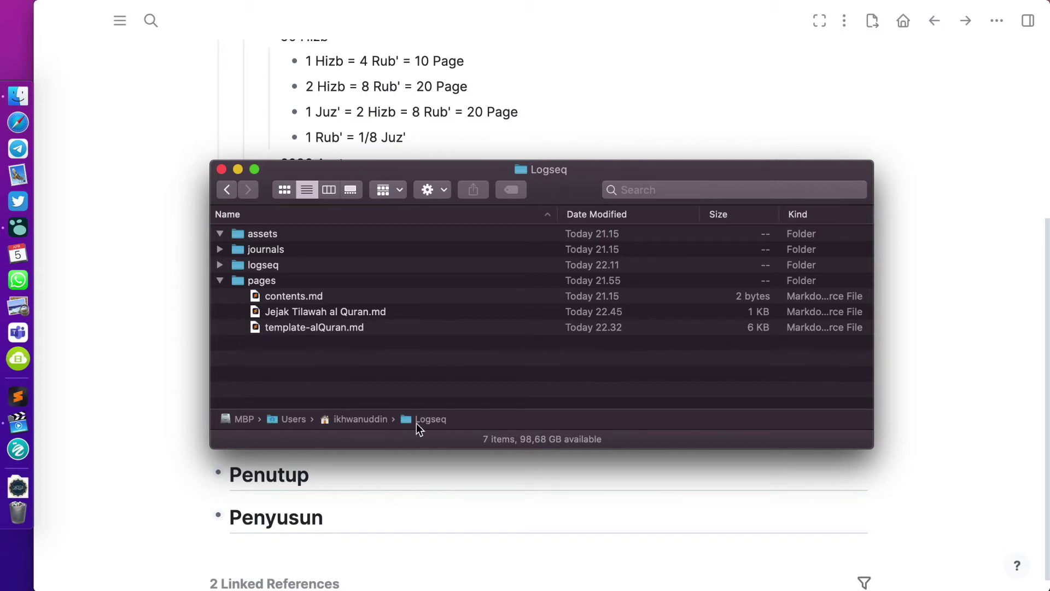
pyautogui.click(260, 281)
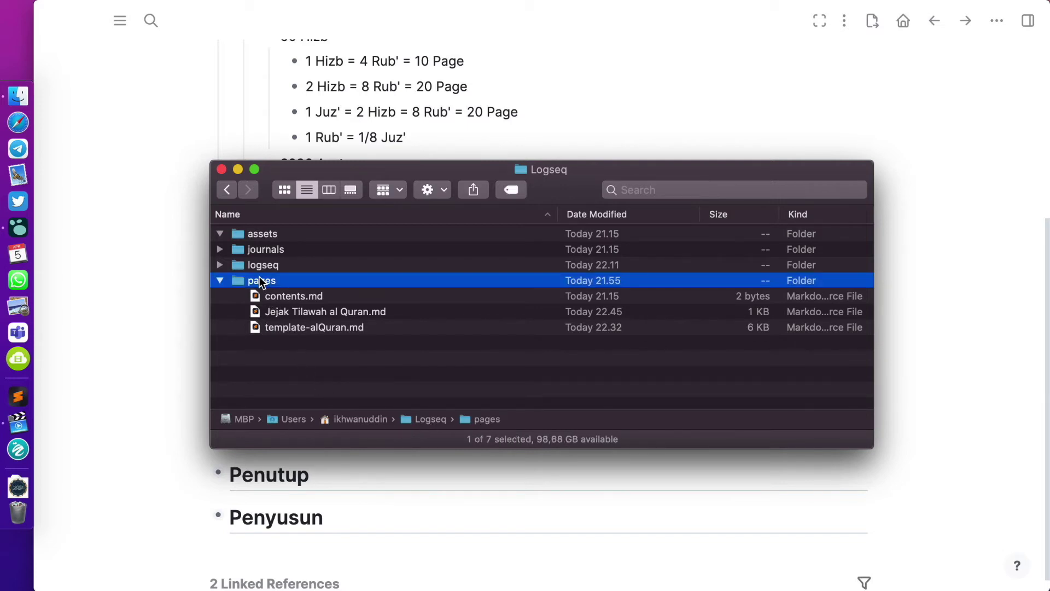
pyautogui.click(280, 329)
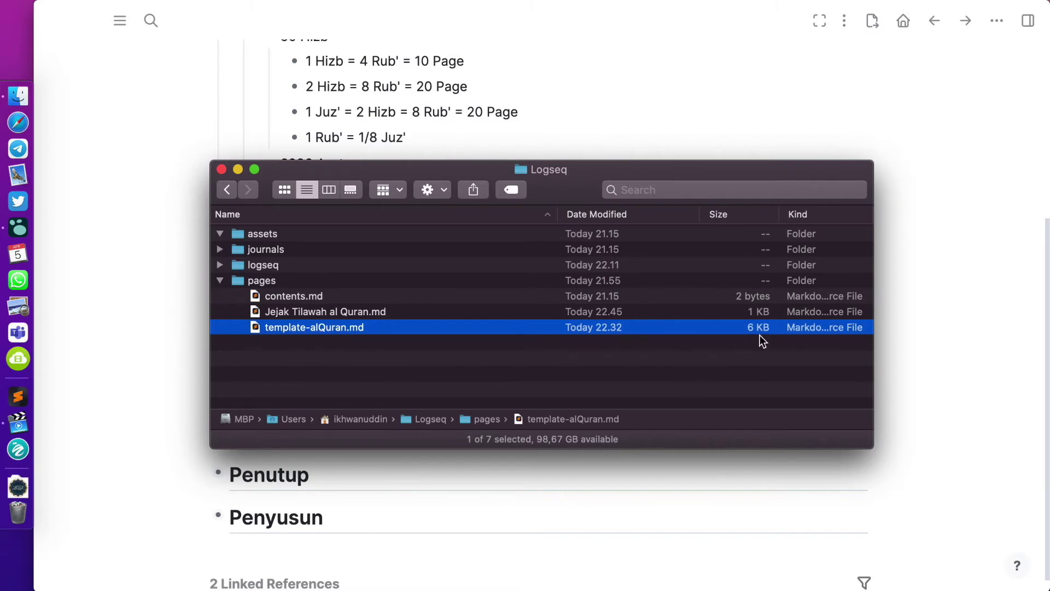
pyautogui.click(1015, 358)
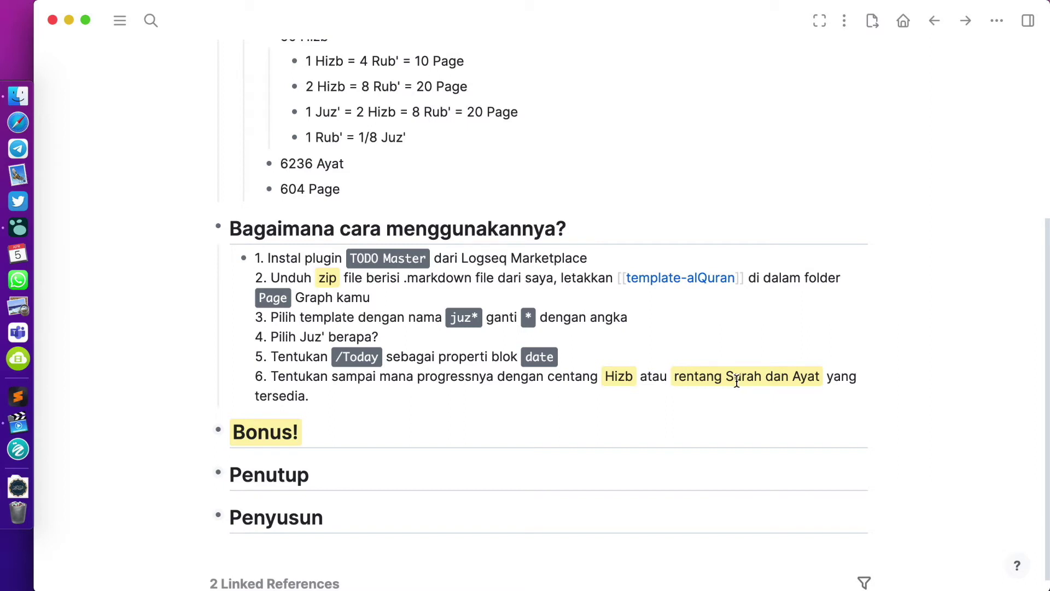
# Open today's journal page and undo the earlier edits until both existing Hizb tracker blocks are removed
pyautogui.click(903, 22)
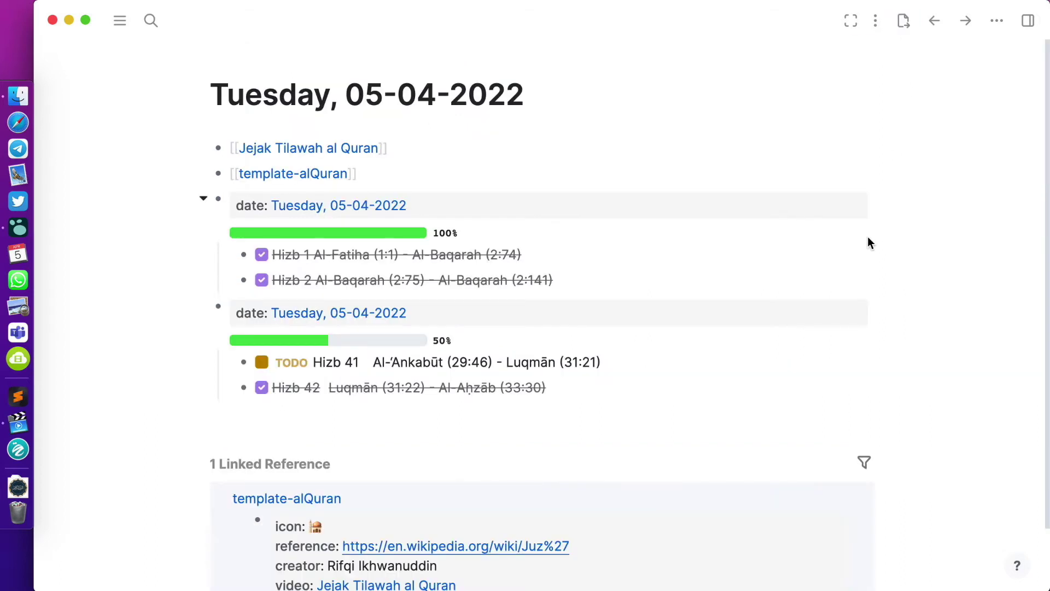
pyautogui.click(354, 414)
pyautogui.click(573, 387)
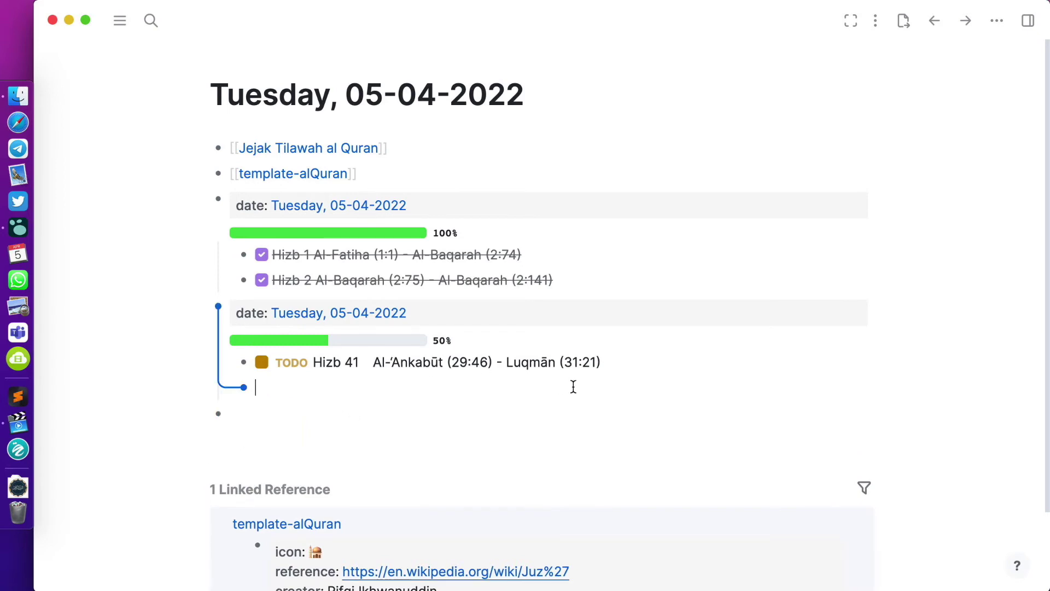
pyautogui.press('super+z')
pyautogui.press('super+z')
pyautogui.press('super+z')
pyautogui.press('super+z')
pyautogui.press('super+z')
pyautogui.press('super+z')
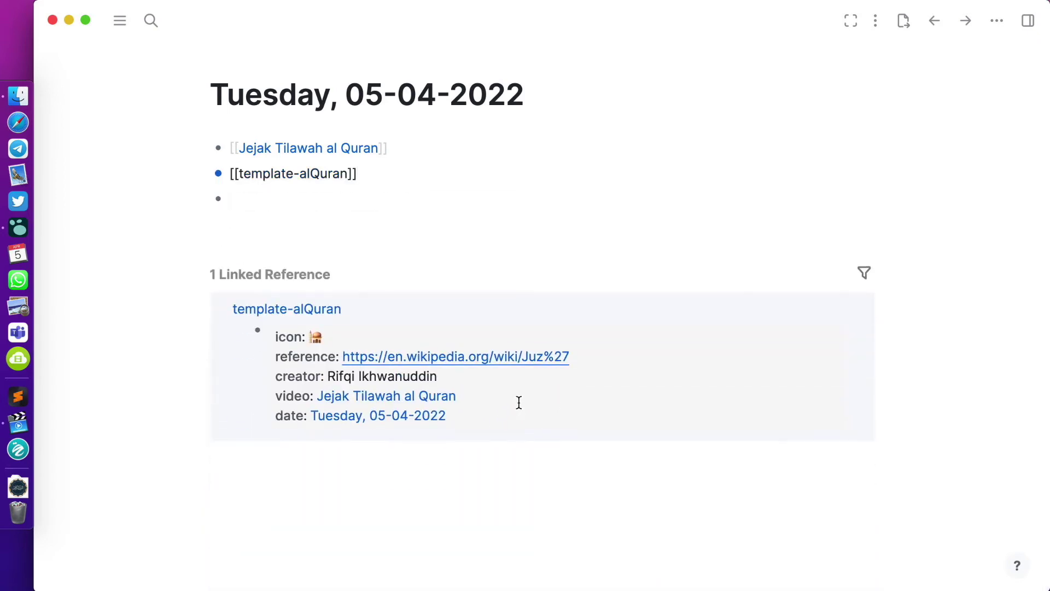
# Insert the juz11 template into the empty block below the template-alQuran link and collapse the linked references
pyautogui.click(302, 201)
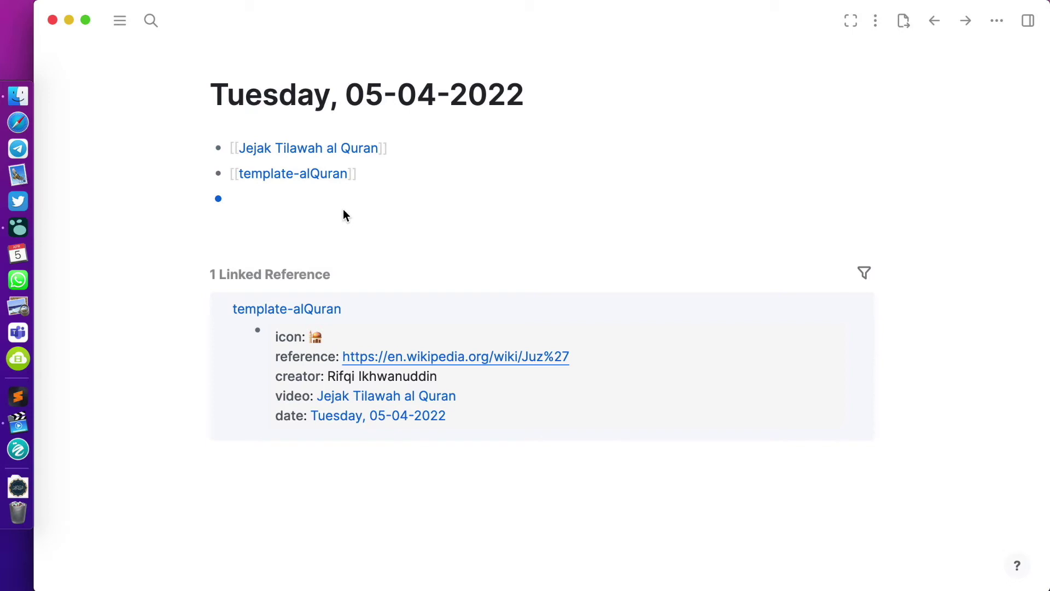
pyautogui.write('/')
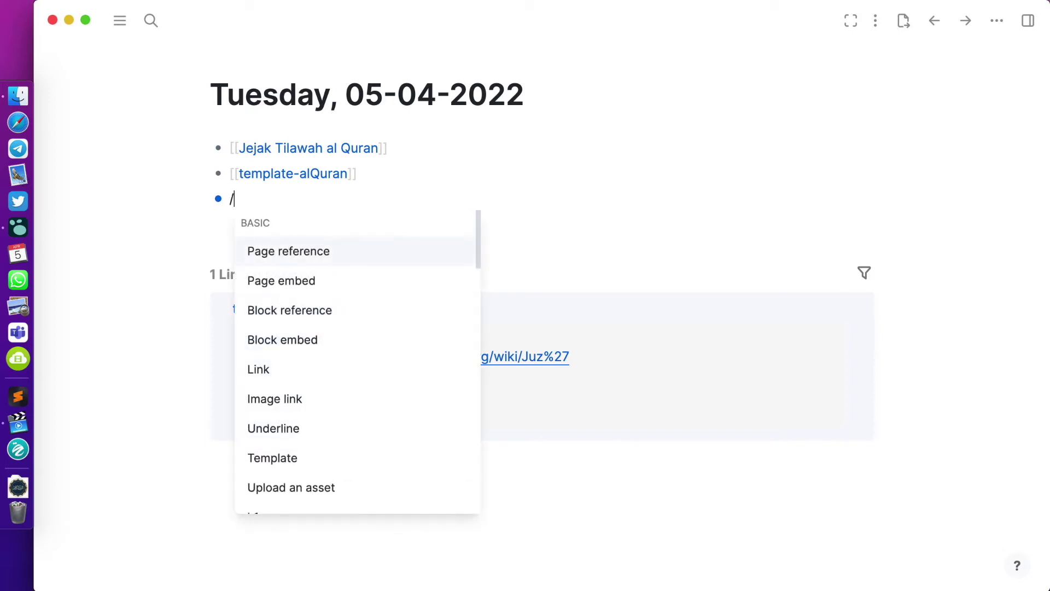
pyautogui.write('templa')
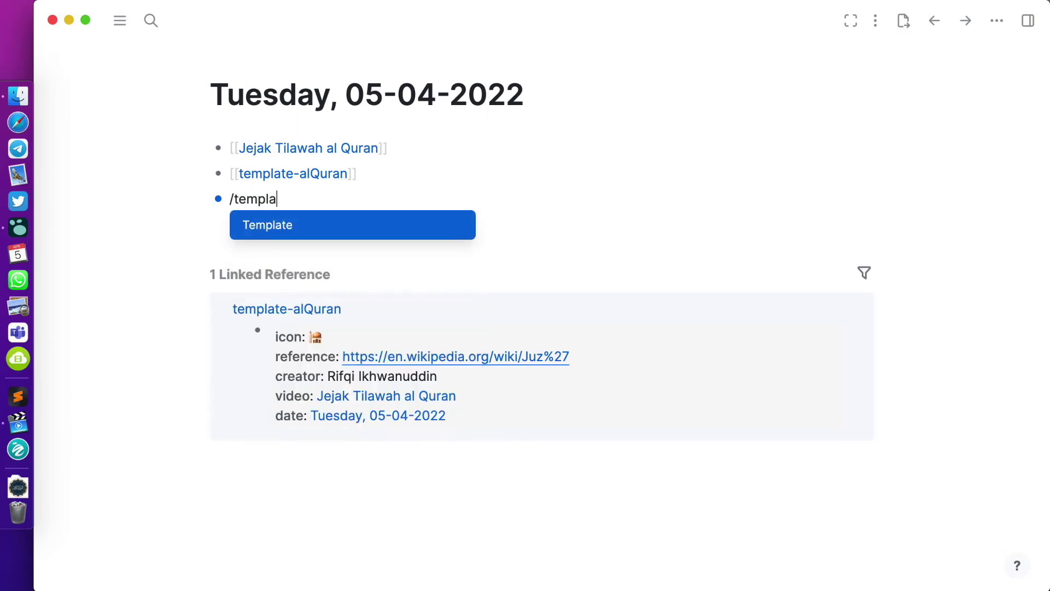
pyautogui.press('Return')
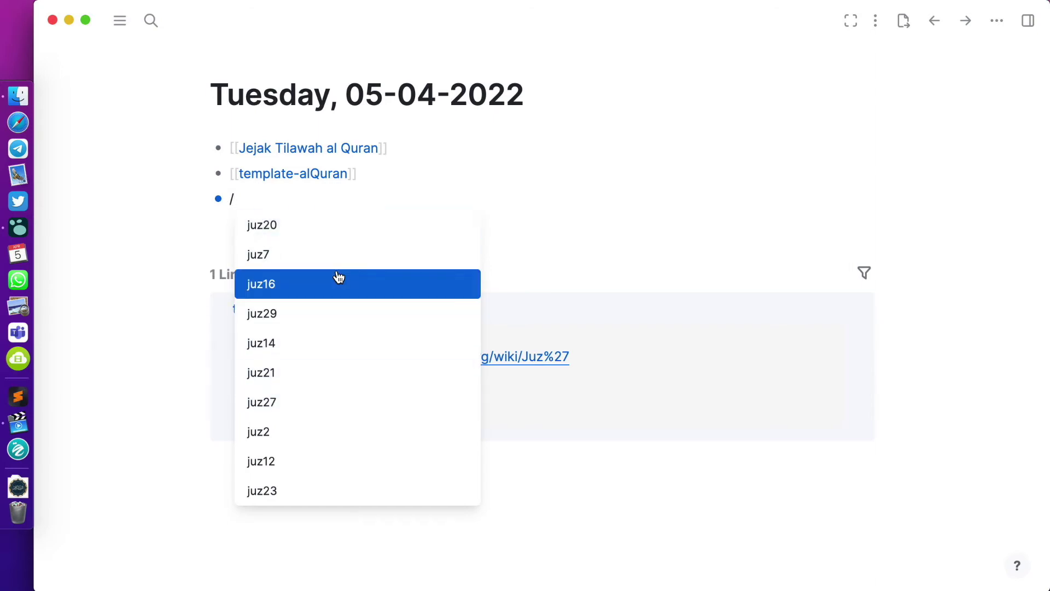
pyautogui.write('juz')
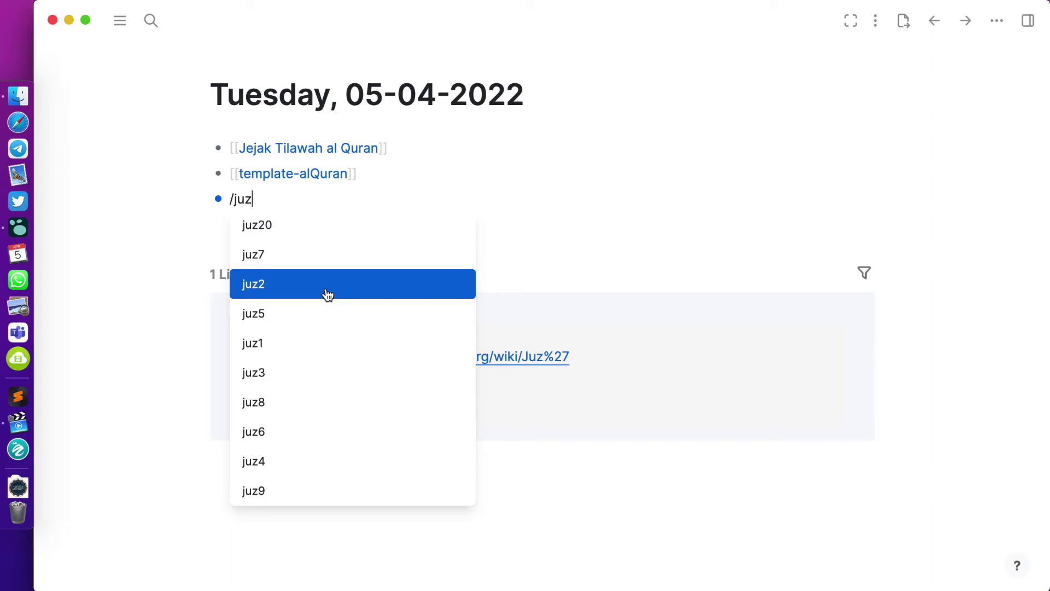
pyautogui.write('11')
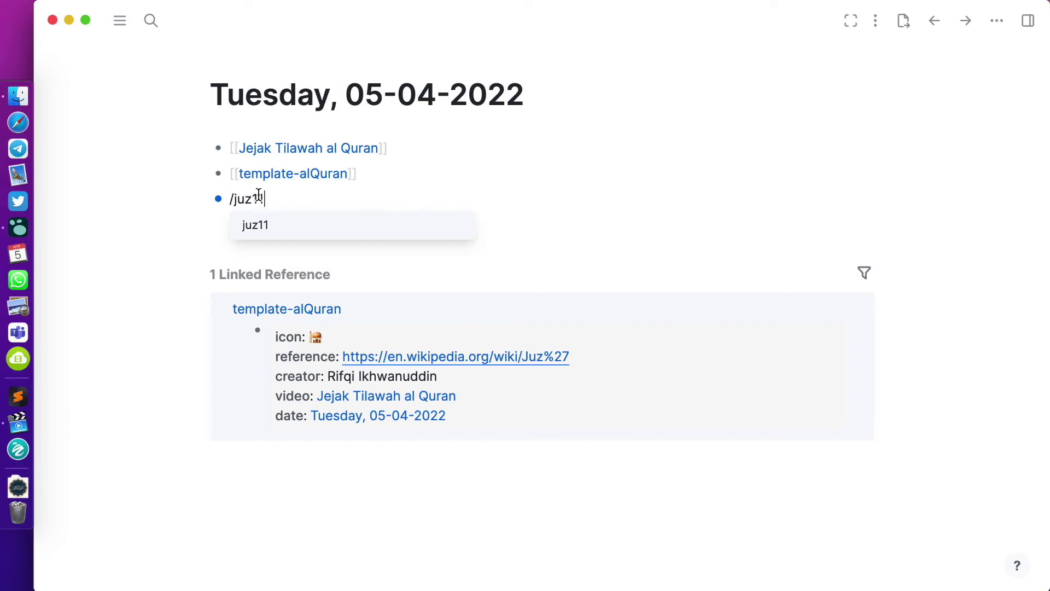
pyautogui.click(353, 235)
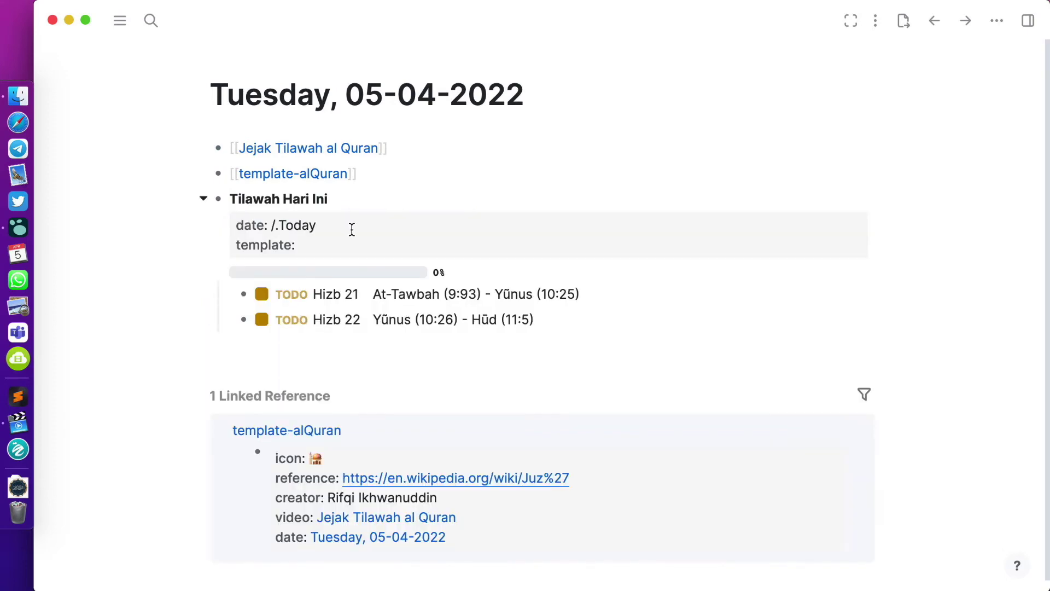
pyautogui.click(196, 396)
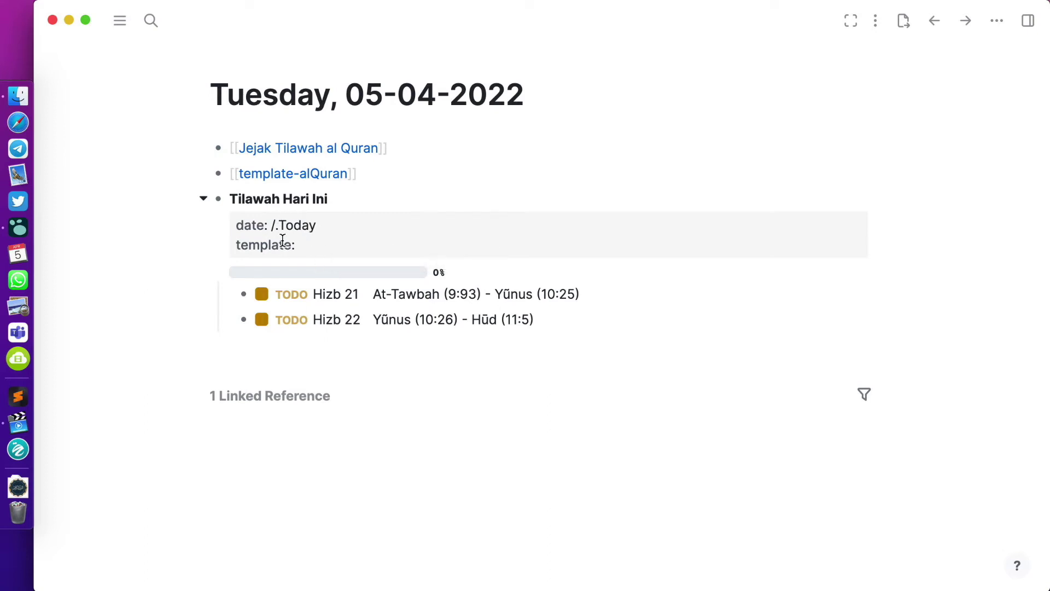
# Replace the /.Today placeholder in the Tilawah Hari Ini block's date property with today's date, and highlight its todomaster renderer line
pyautogui.click(335, 240)
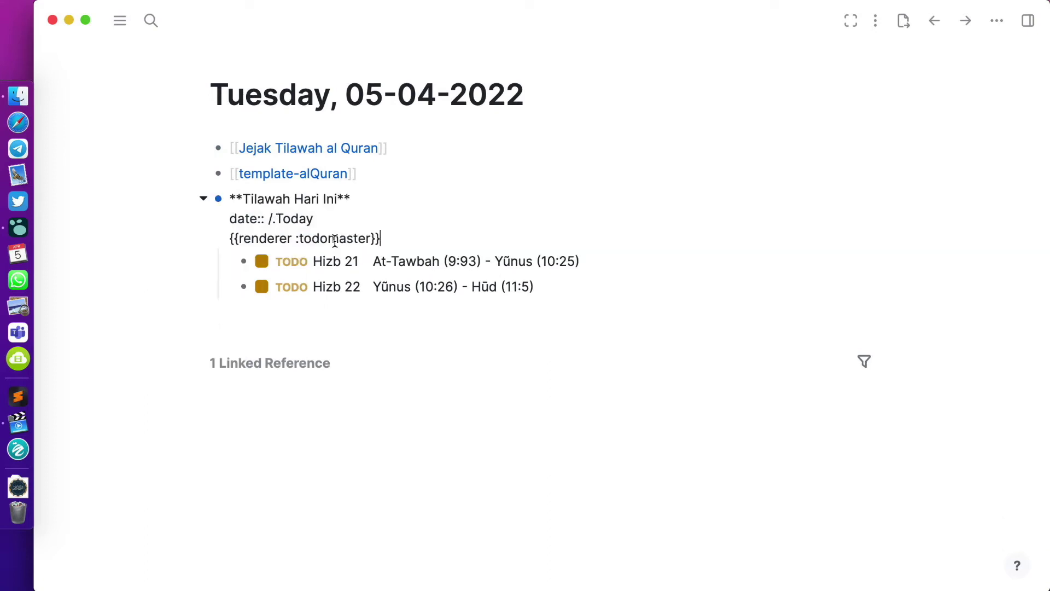
pyautogui.click(276, 219)
pyautogui.press('BackSpace')
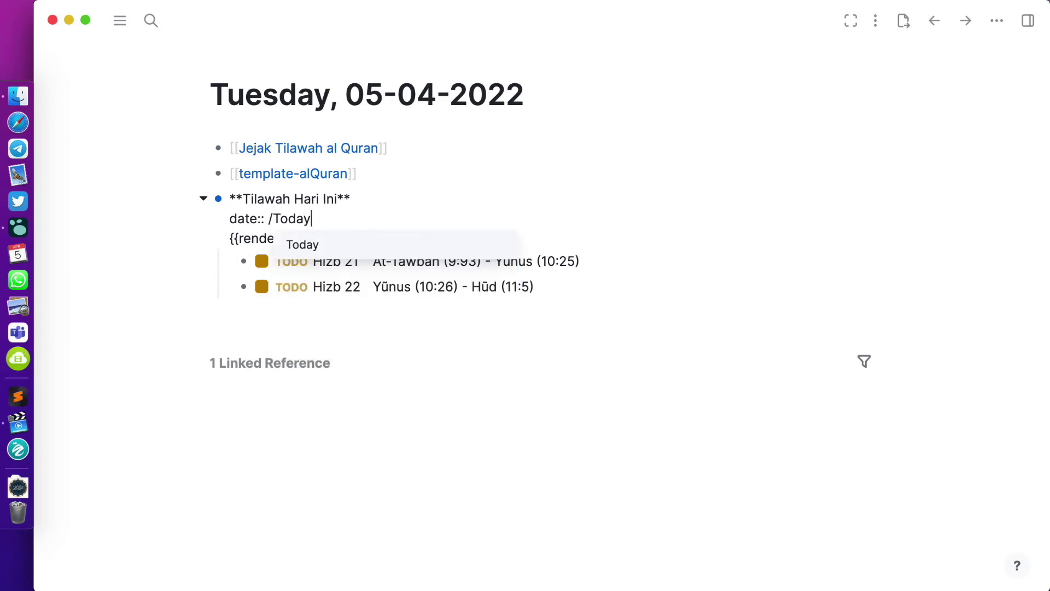
pyautogui.click(316, 240)
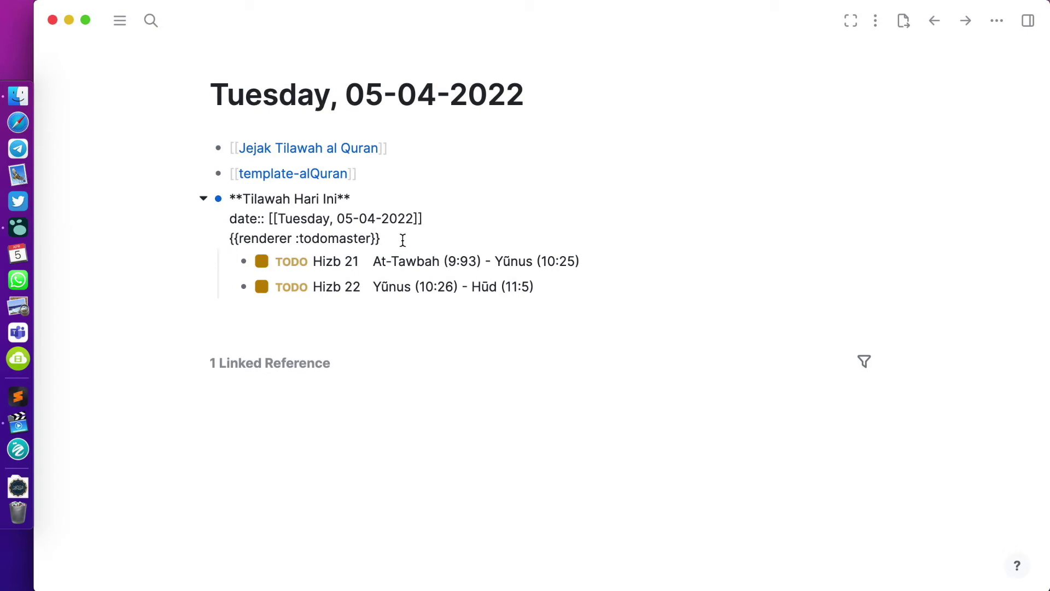
pyautogui.moveTo(403, 239); pyautogui.dragTo(213, 240)
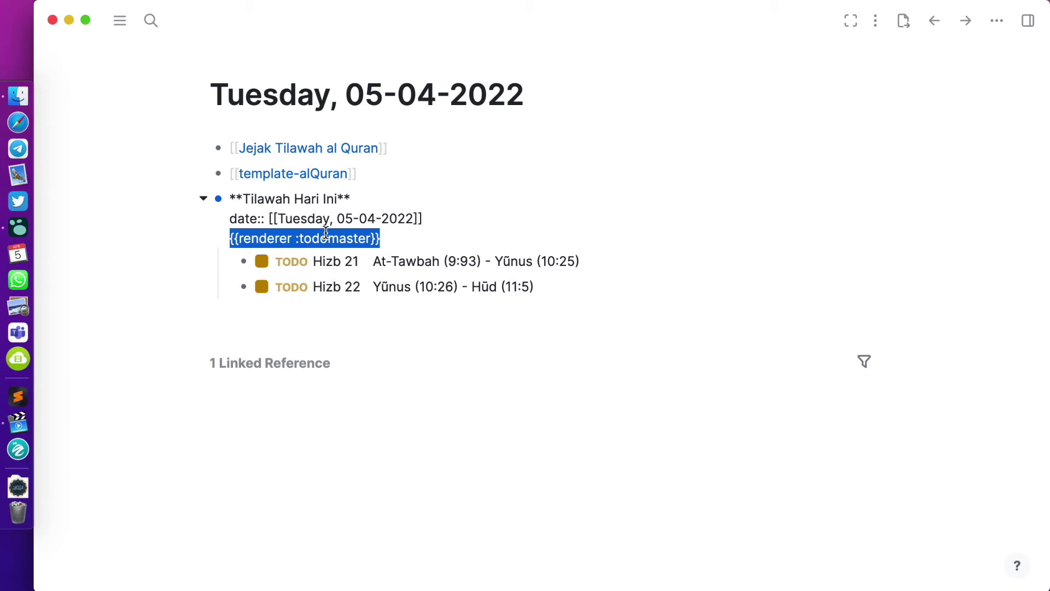
pyautogui.press('Escape')
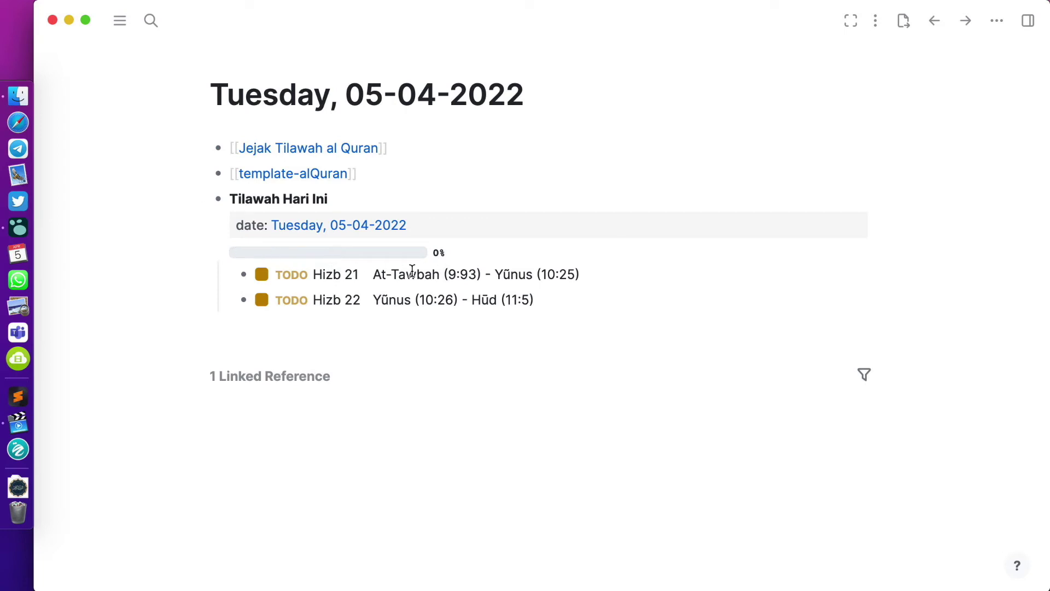
# Recheck the block's date property and mark Hizb 21 and Hizb 22 as done
pyautogui.click(436, 225)
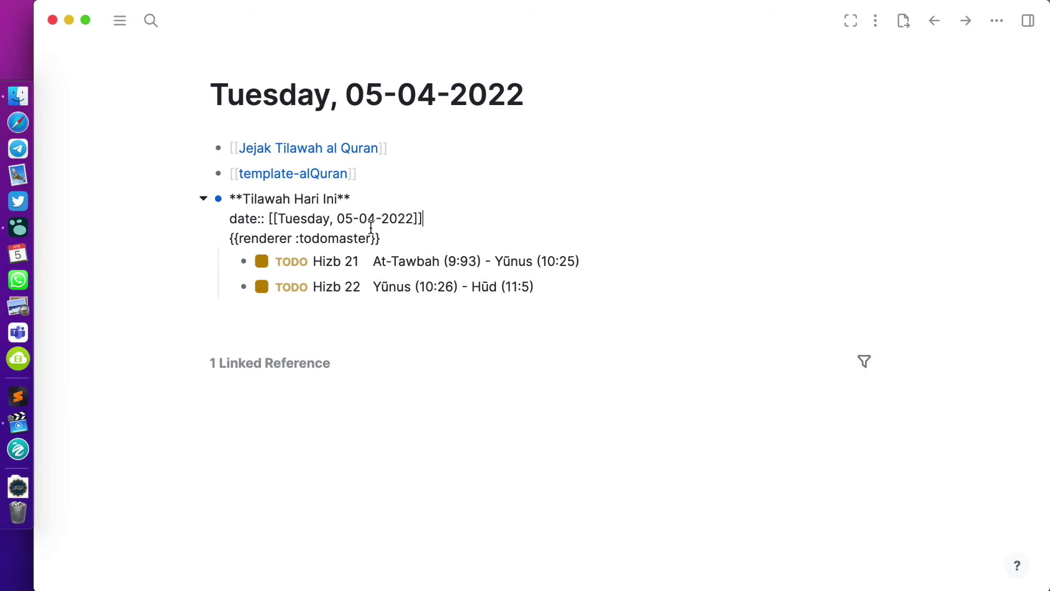
pyautogui.press('Escape')
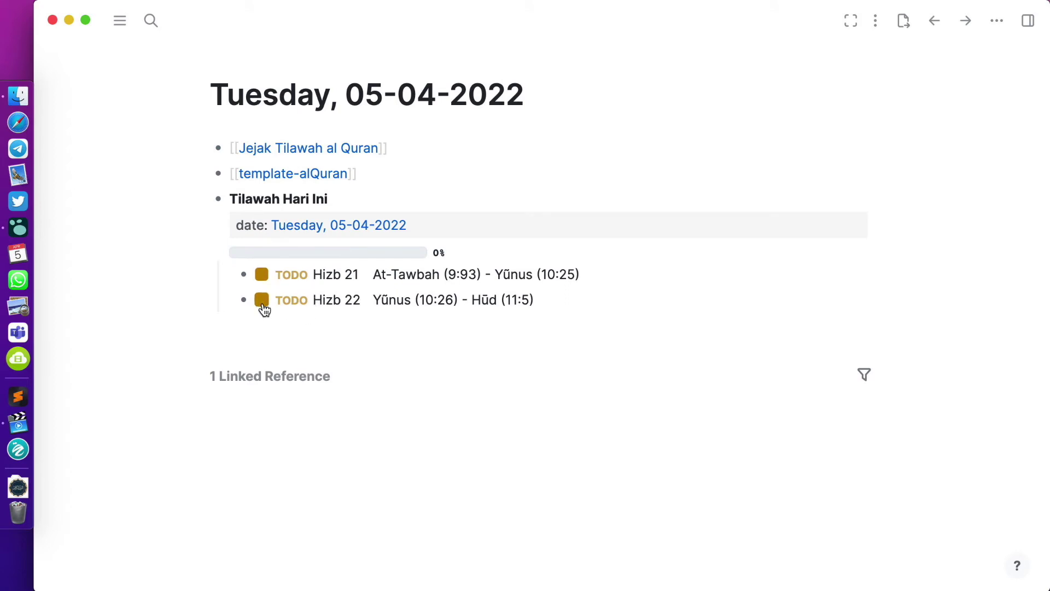
pyautogui.click(262, 275)
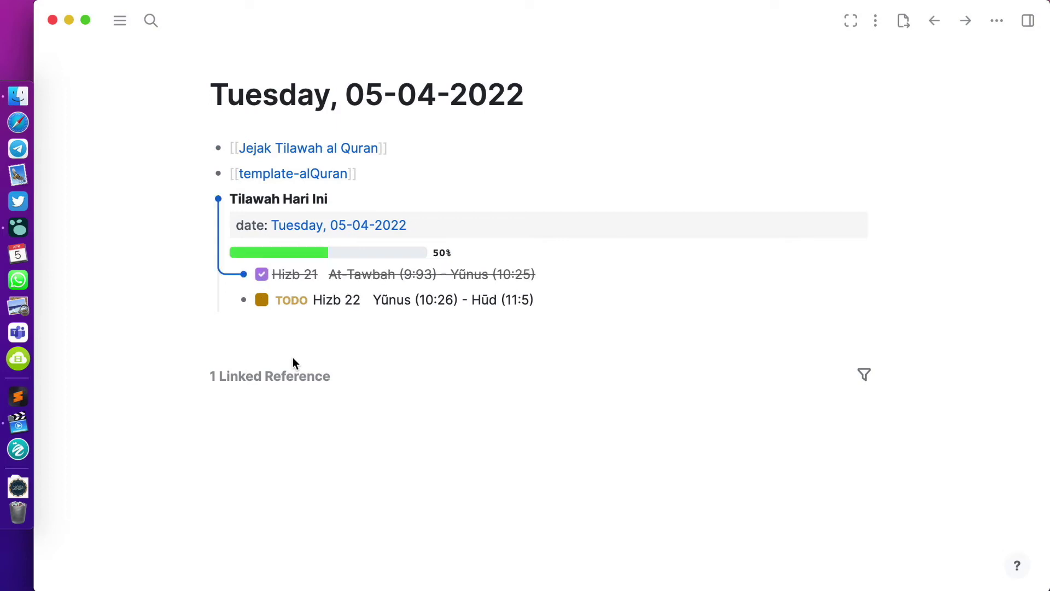
pyautogui.click(262, 301)
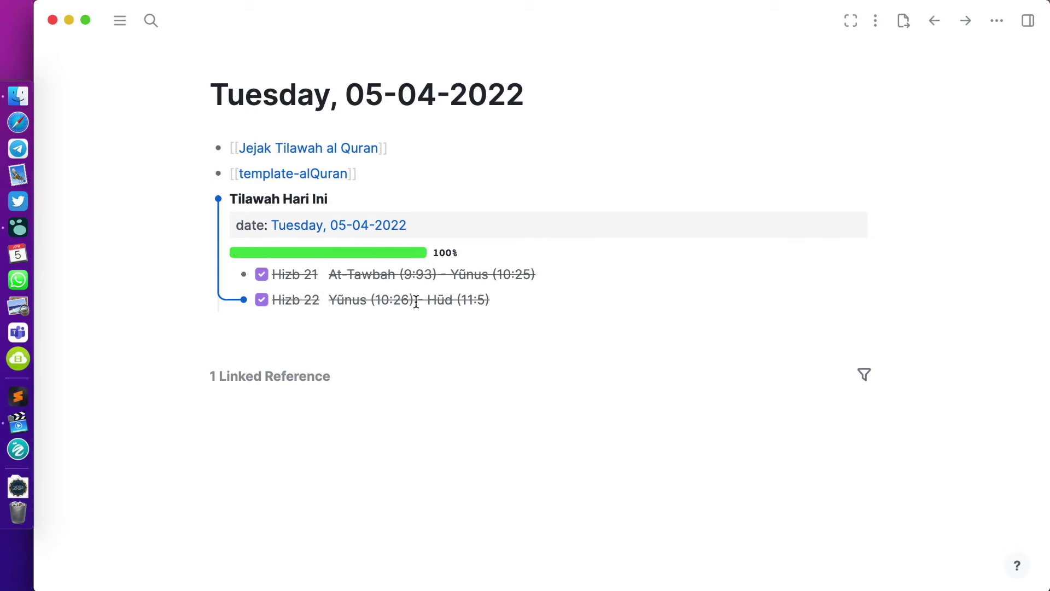
# Insert the juz12 template into a new block below the completed Tilawah Hari Ini block
pyautogui.click(348, 327)
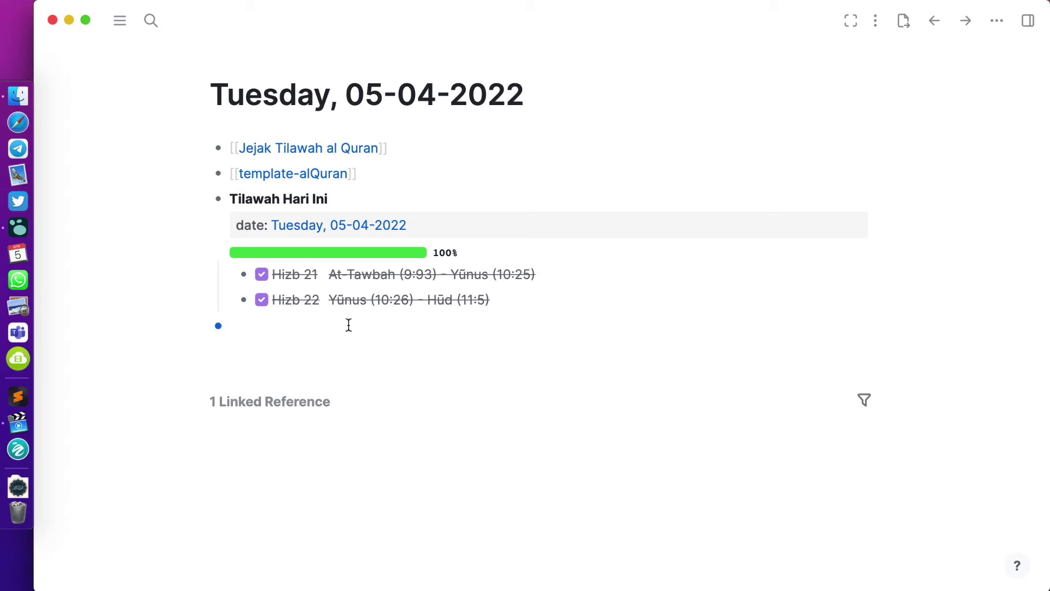
pyautogui.write('/temp')
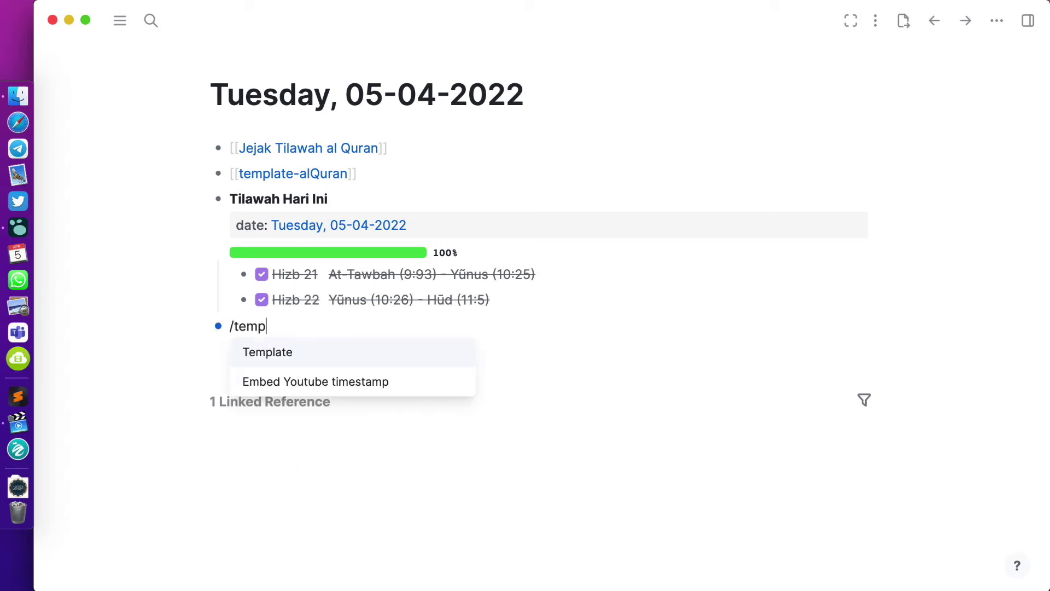
pyautogui.press('Return')
pyautogui.write('juz12')
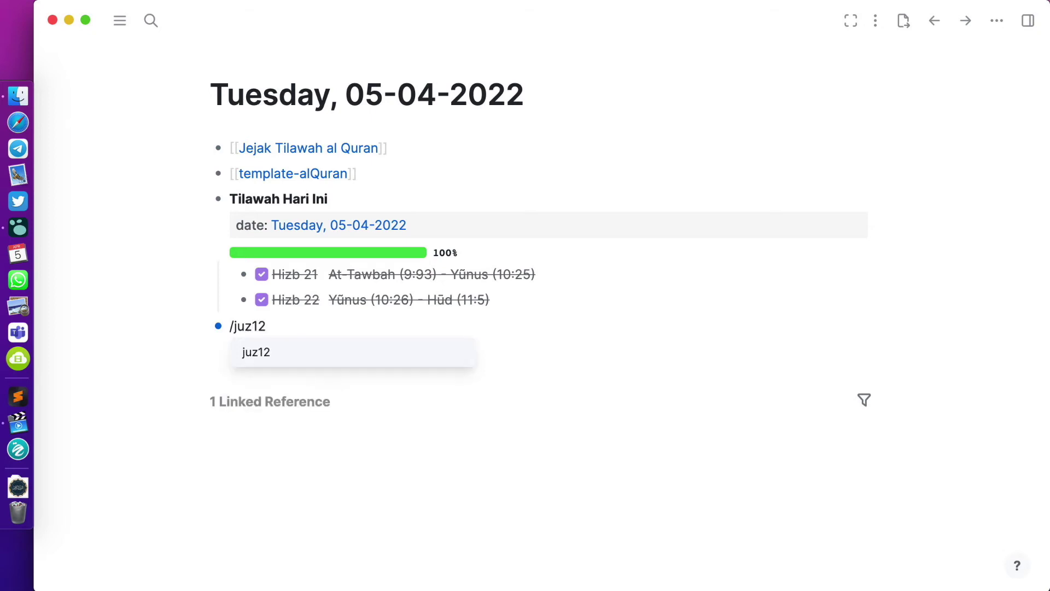
pyautogui.press('Return')
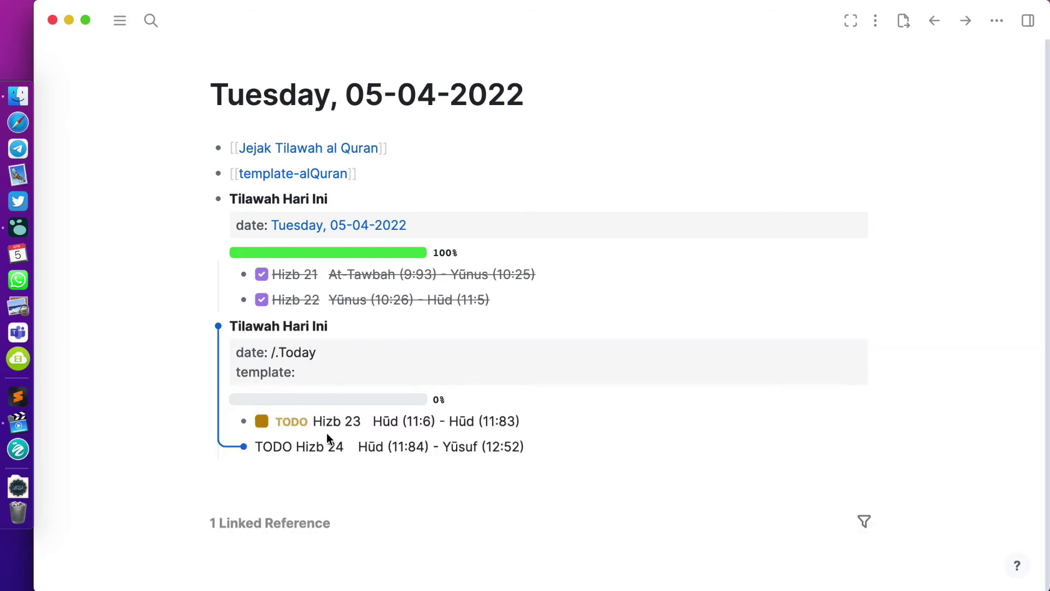
pyautogui.click(347, 475)
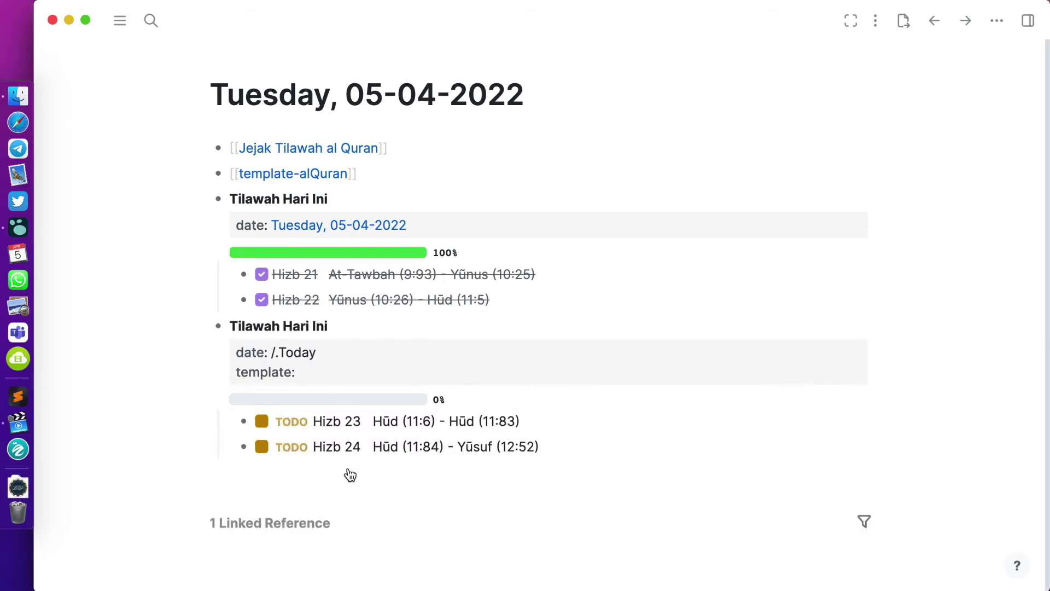
# Set the second Tilawah Hari Ini block's date property to today's date and mark Hizb 23 as done
pyautogui.click(370, 357)
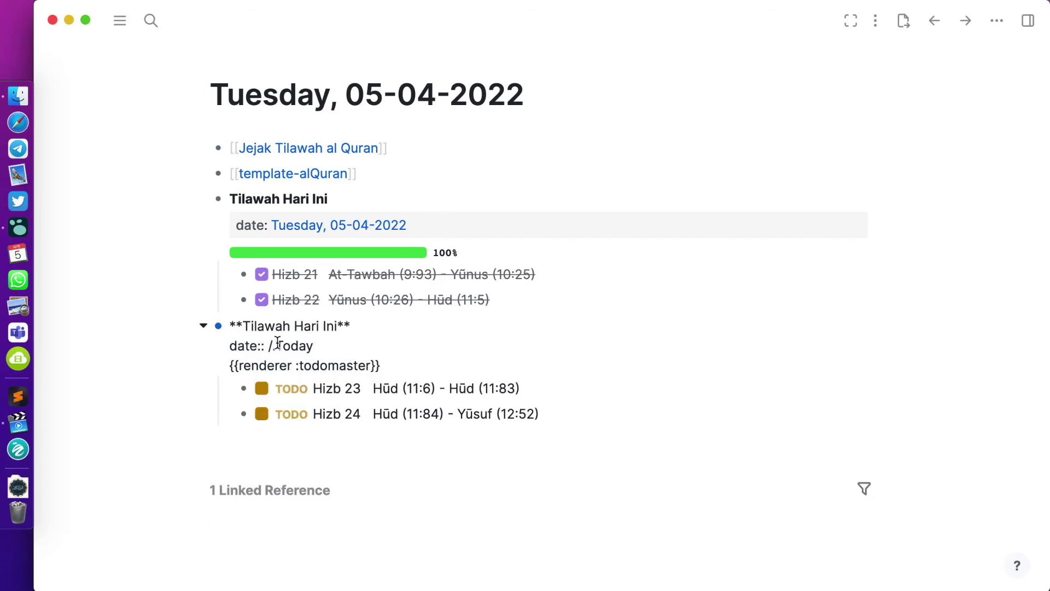
pyautogui.click(274, 346)
pyautogui.press('BackSpace')
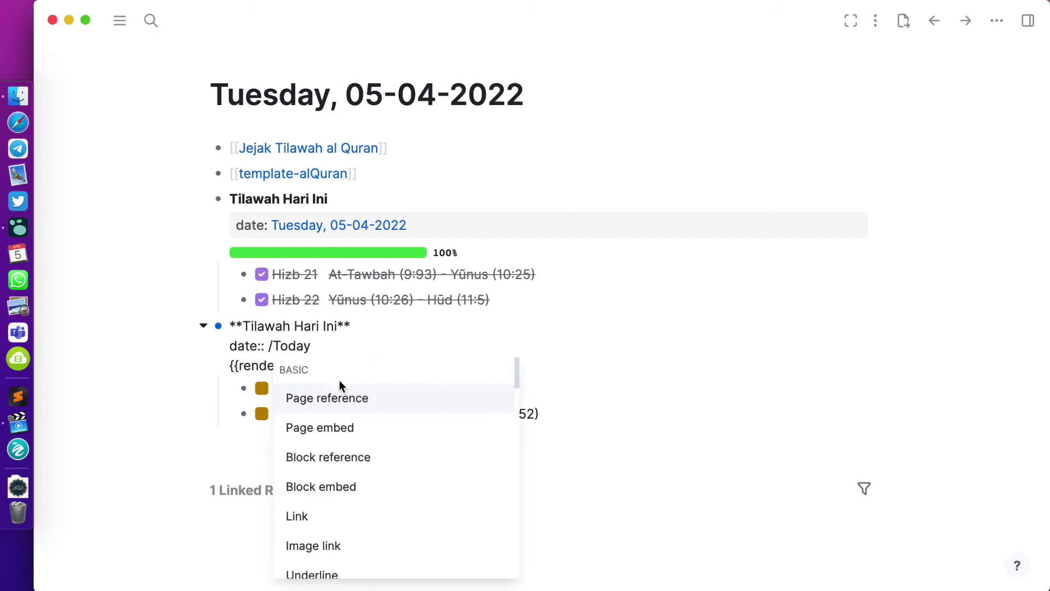
pyautogui.click(311, 346)
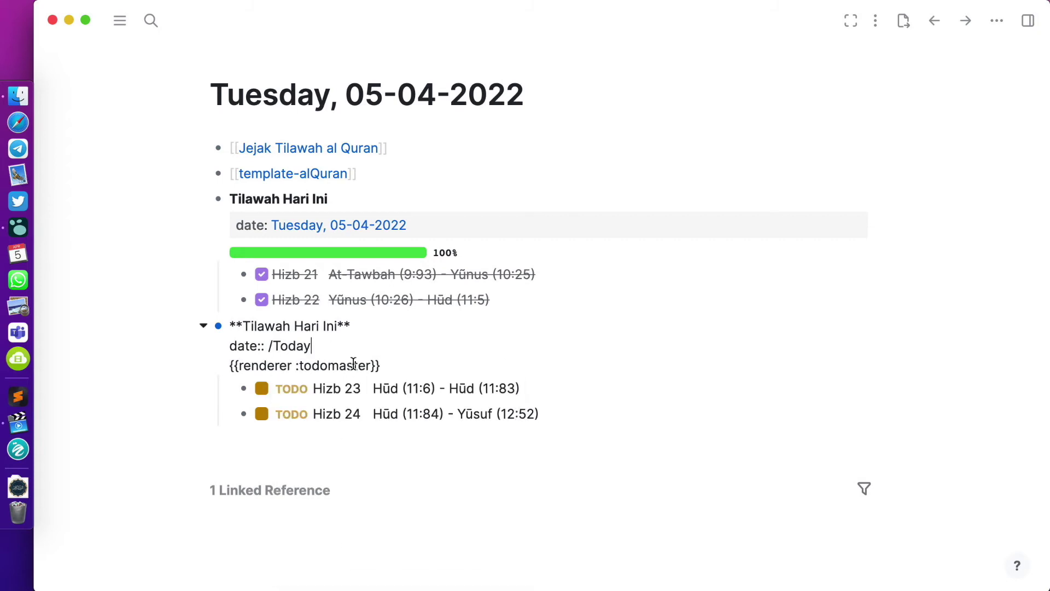
pyautogui.press('BackSpace')
pyautogui.press('BackSpace')
pyautogui.write('a')
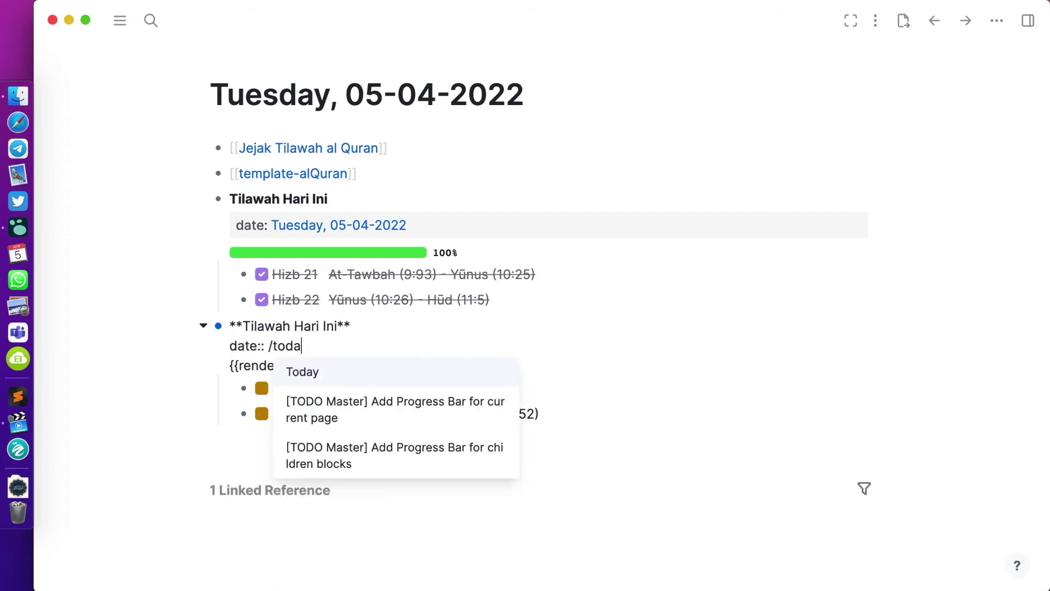
pyautogui.press('Return')
pyautogui.press('Escape')
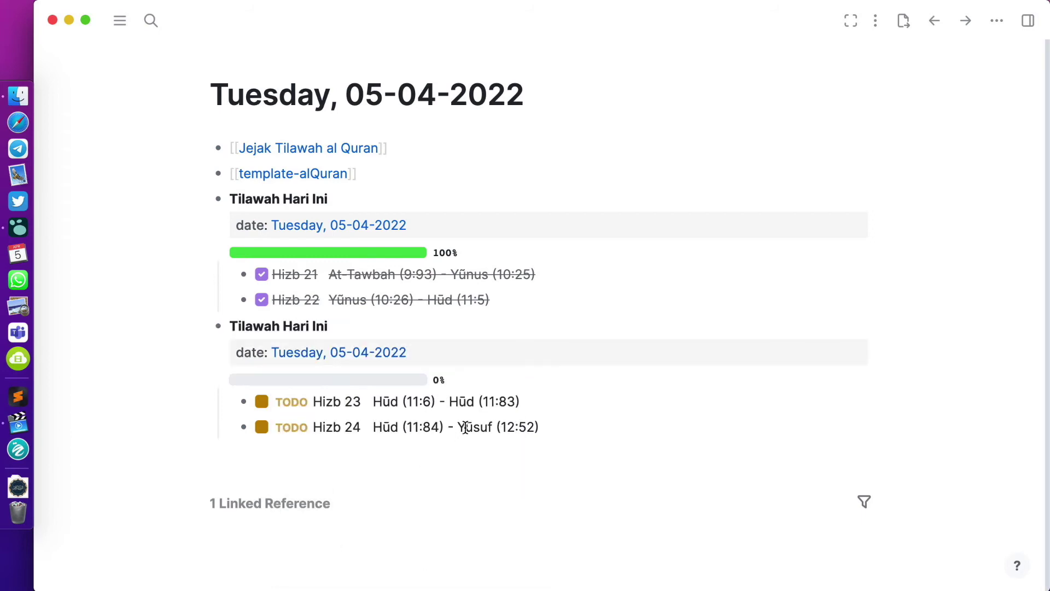
pyautogui.click(261, 401)
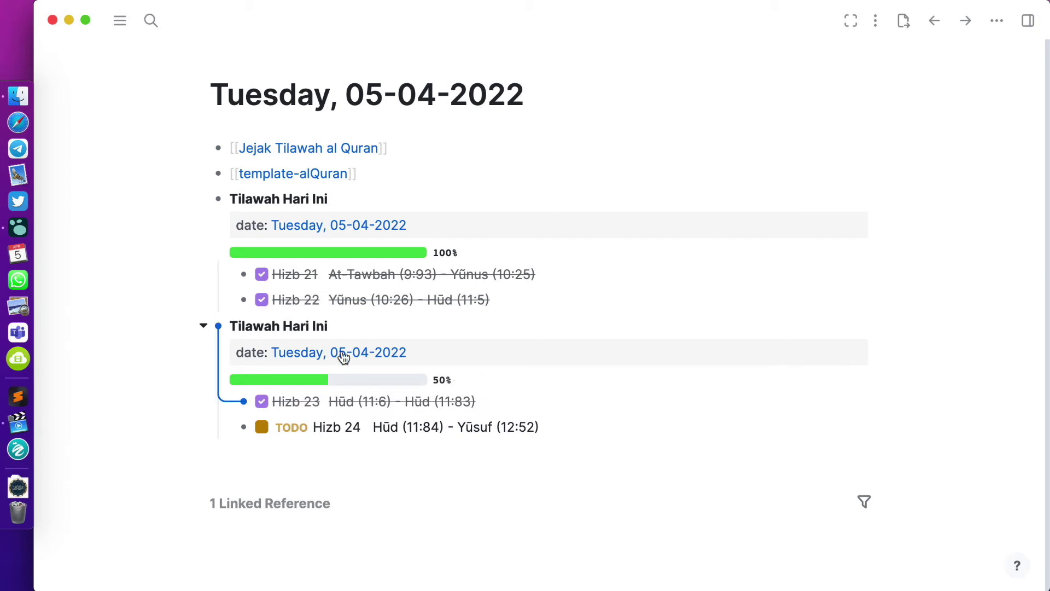
# On the template-alQuran page, add a title property with the value Juz 1 above the date in the juz1 template block
pyautogui.click(304, 176)
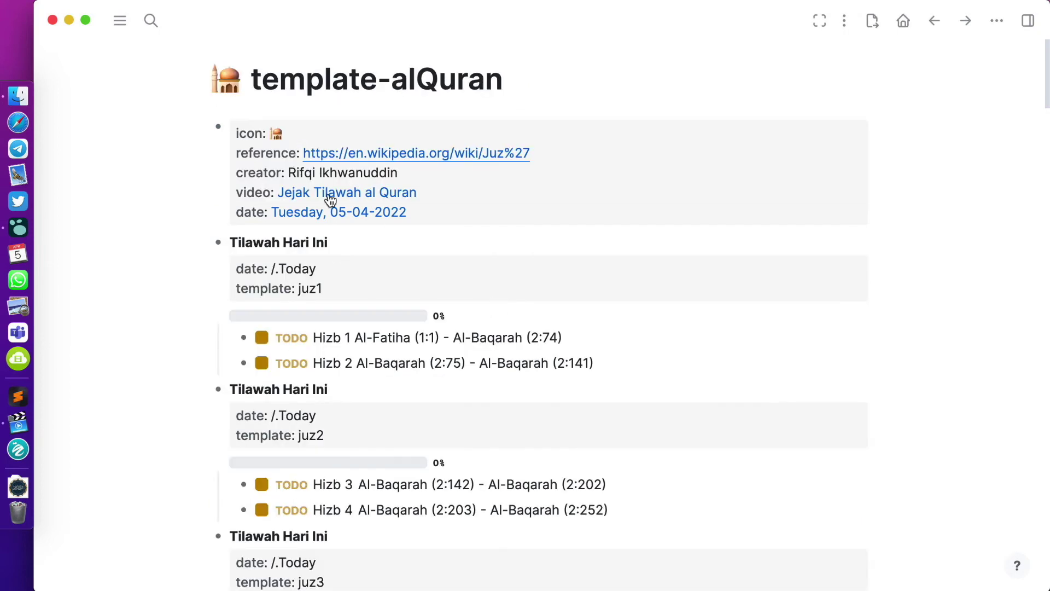
pyautogui.scroll(-2, 327, 272)
pyautogui.scroll(-8, 327, 272)
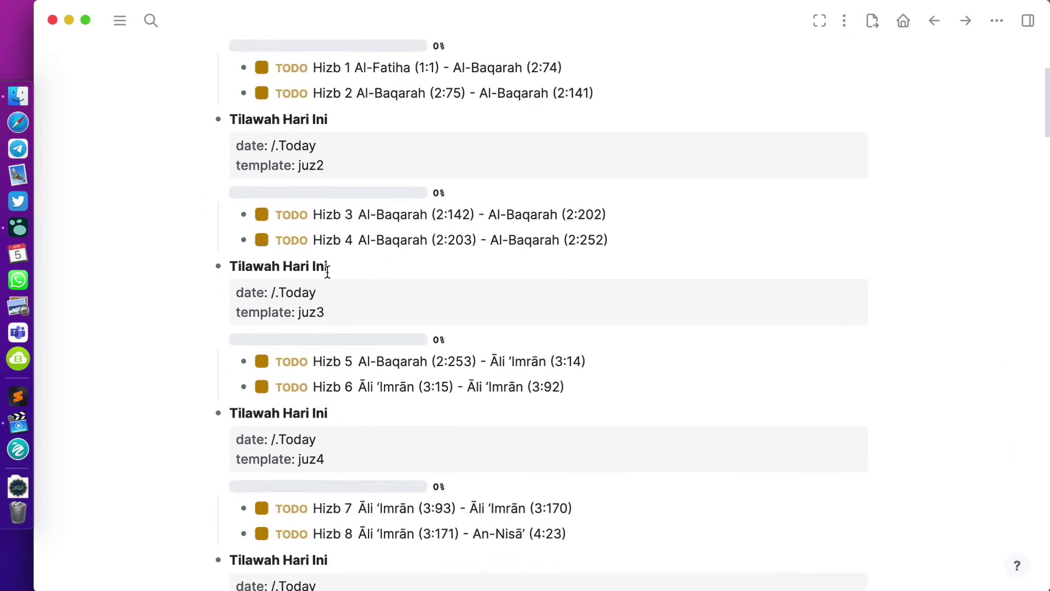
pyautogui.scroll(-2, 327, 272)
pyautogui.scroll(10, 324, 270)
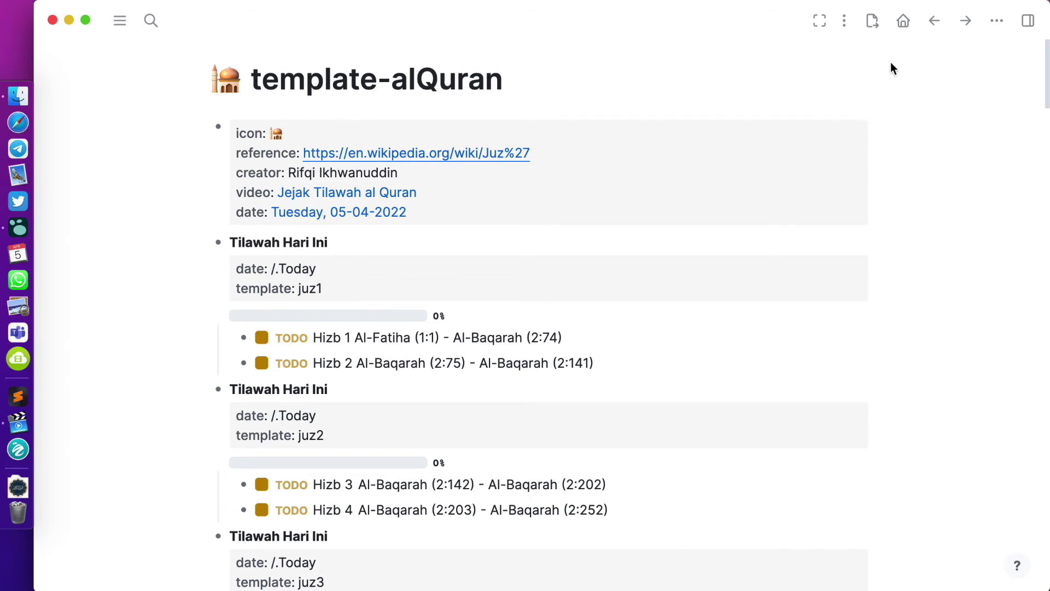
pyautogui.click(347, 268)
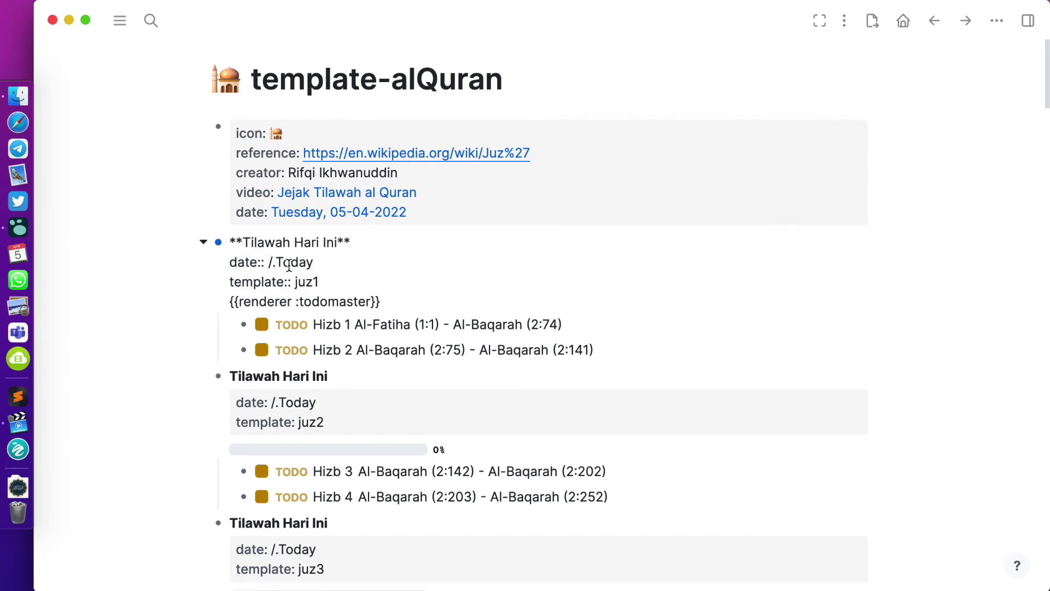
pyautogui.press('Return')
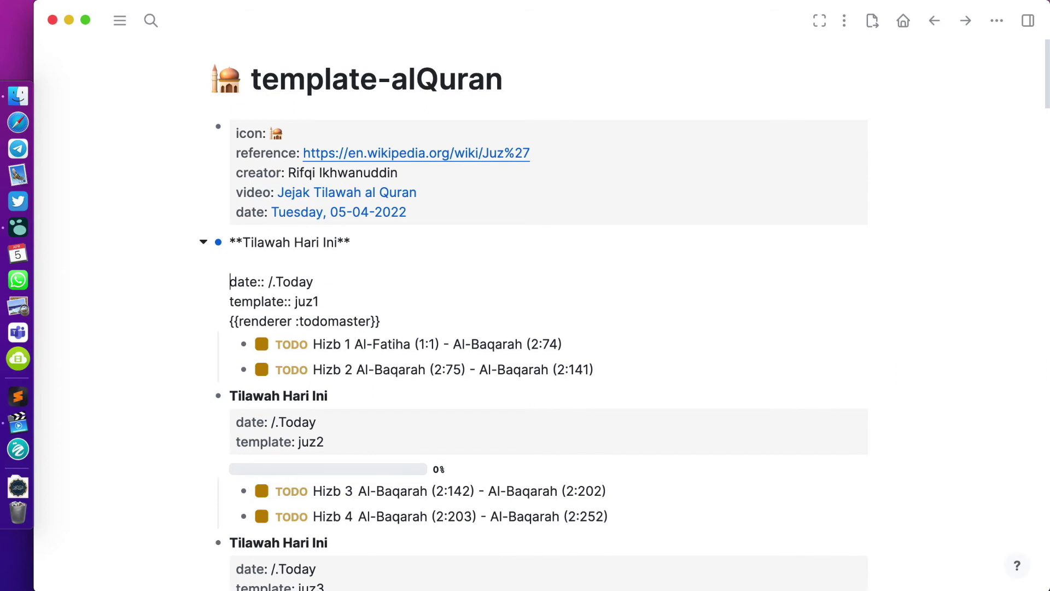
pyautogui.write('tit')
pyautogui.write('uz 1')
pyautogui.press('Escape')
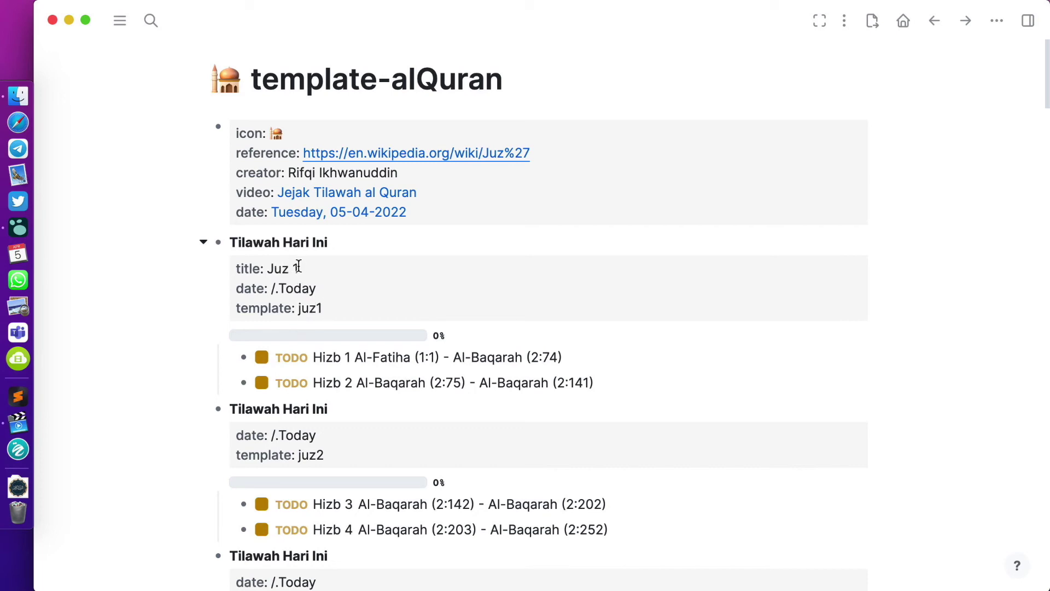
# Return to today's journal and insert the juz1 template into a new block below the Hizb 24 entry
pyautogui.click(903, 21)
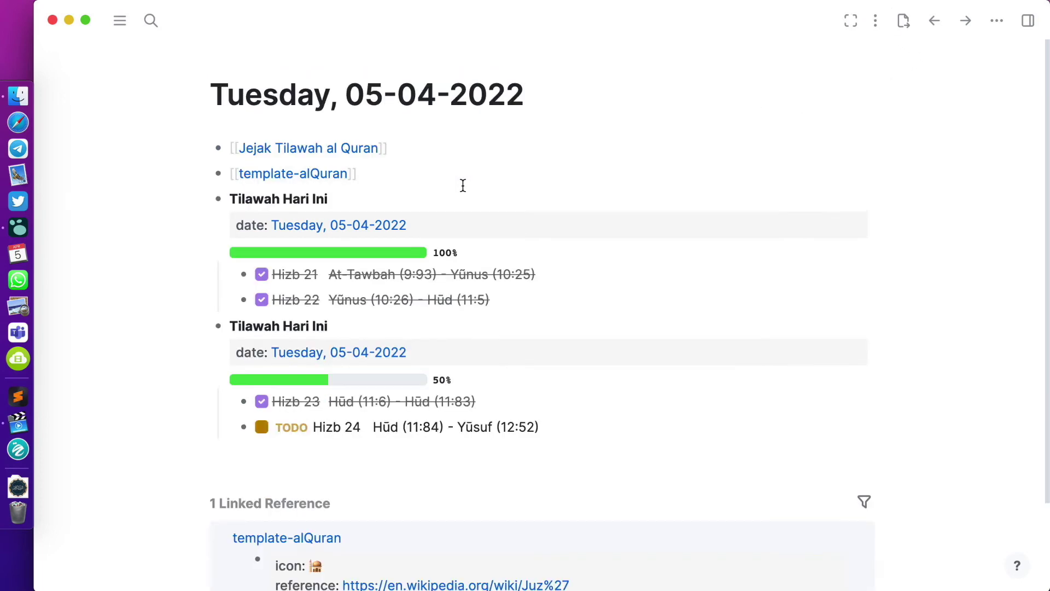
pyautogui.click(291, 454)
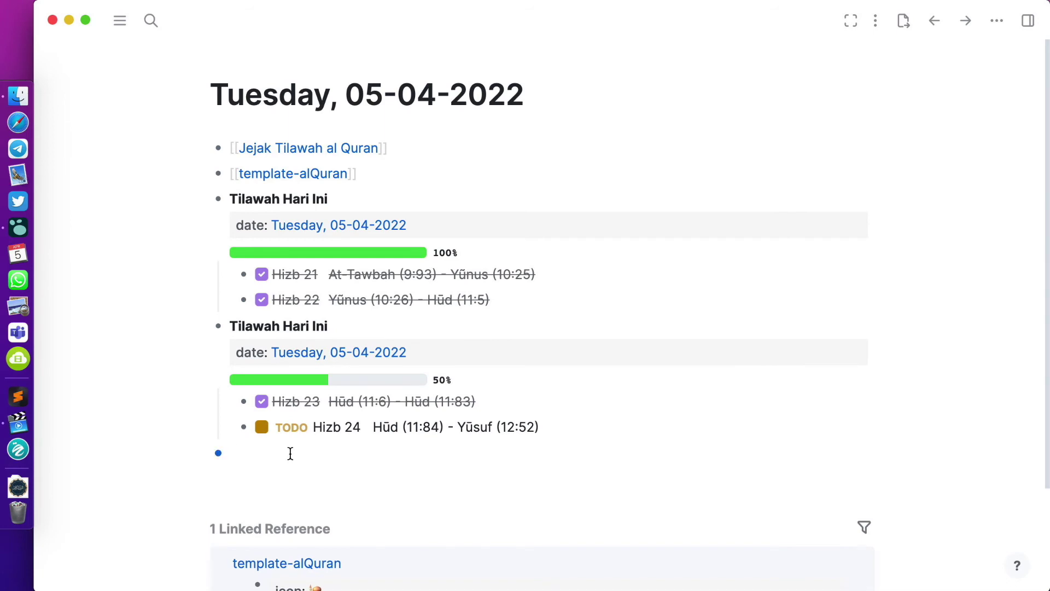
pyautogui.write('/templ')
pyautogui.press('Return')
pyautogui.write('j')
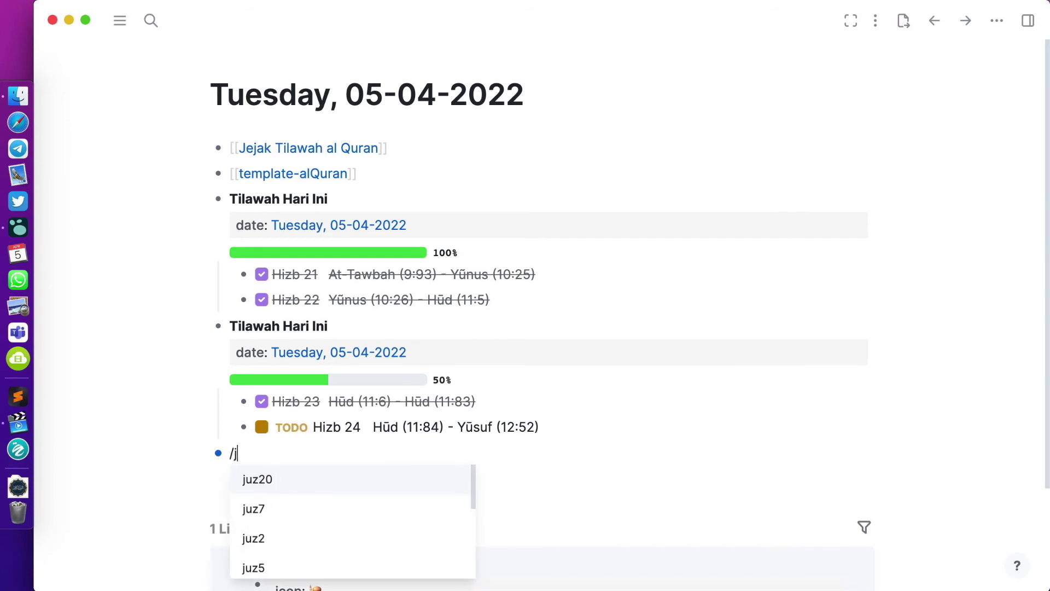
pyautogui.write('uz1')
pyautogui.scroll(-5, 326, 514)
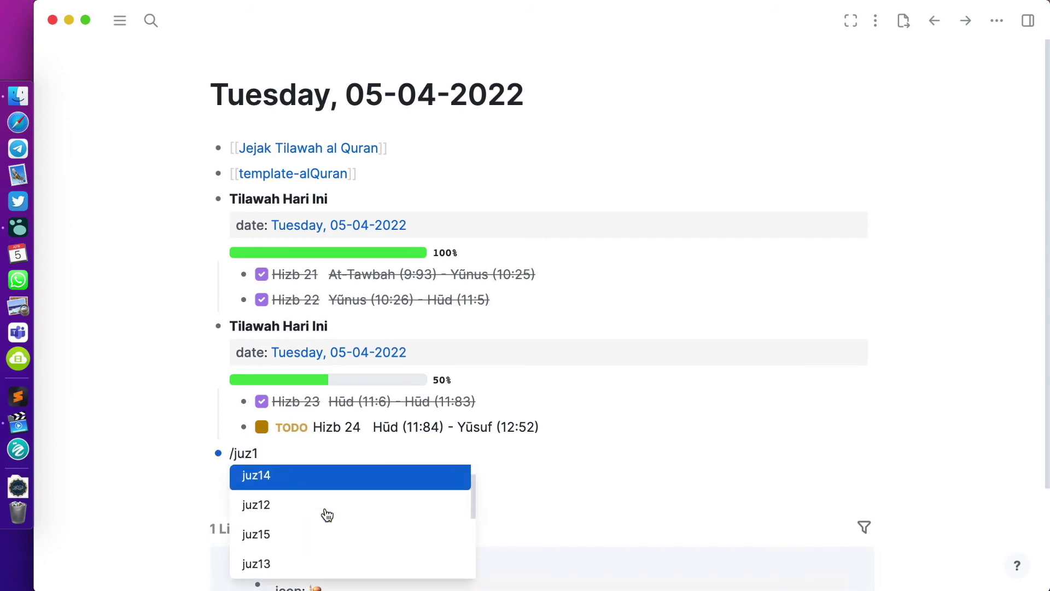
pyautogui.click(295, 504)
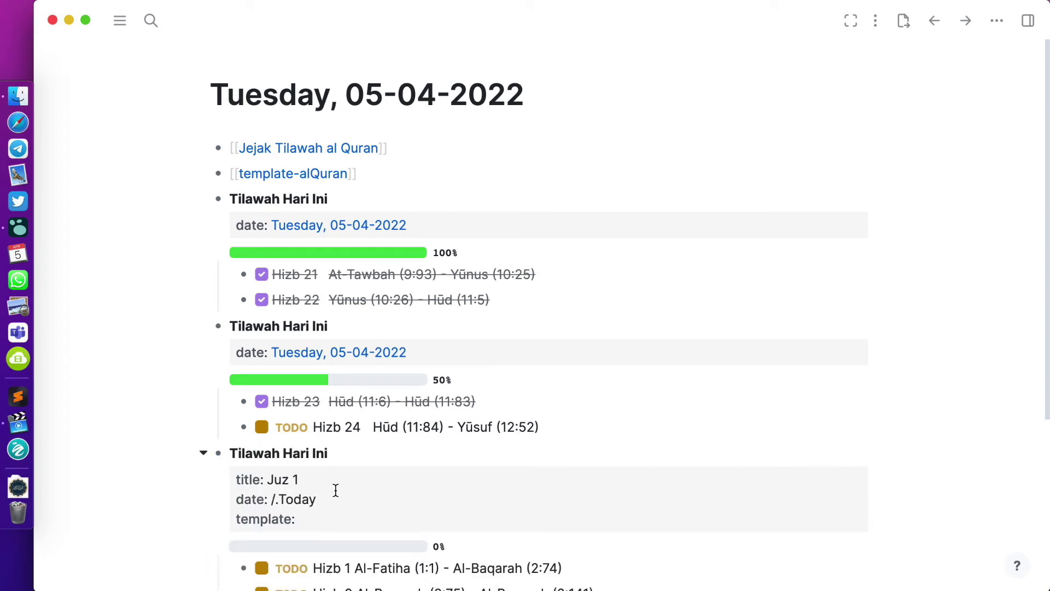
# Replace the /.Today placeholder in the inserted Juz 1 block with today's date and mark Hizb 1 as done
pyautogui.scroll(-5, 335, 490)
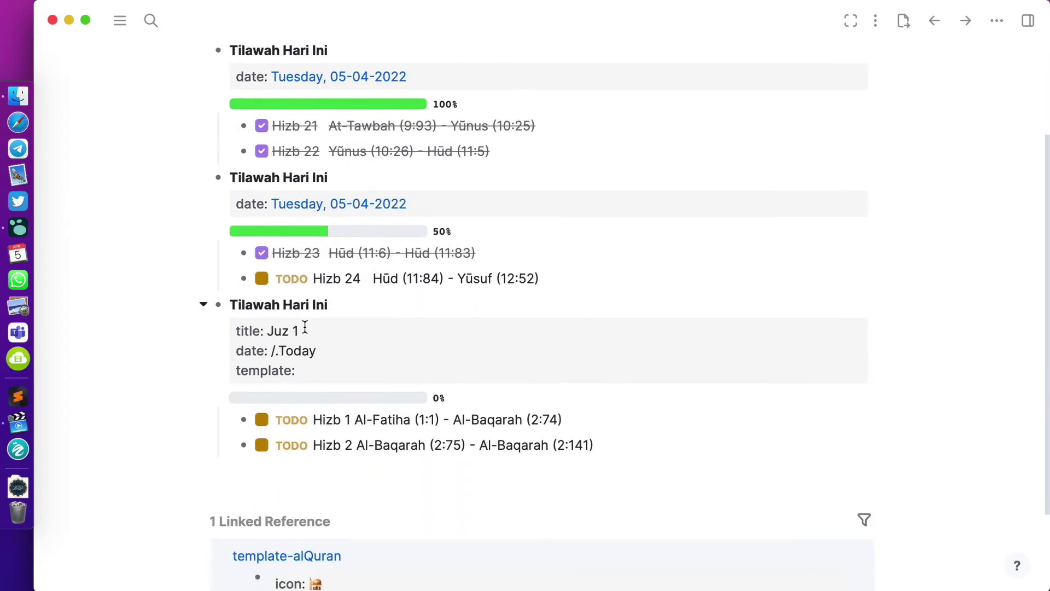
pyautogui.click(269, 346)
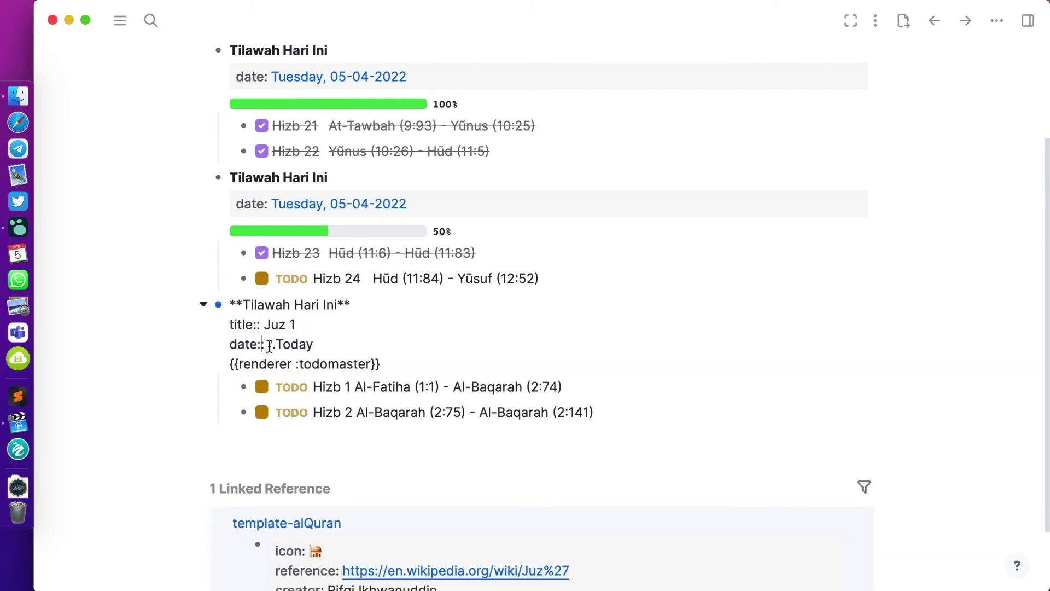
pyautogui.press('BackSpace')
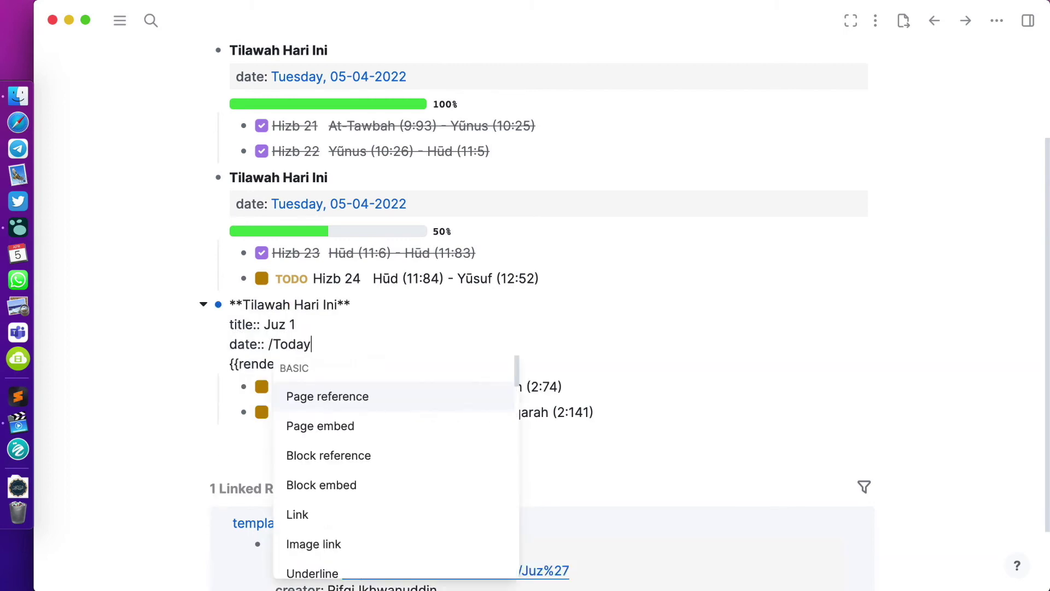
pyautogui.click(314, 367)
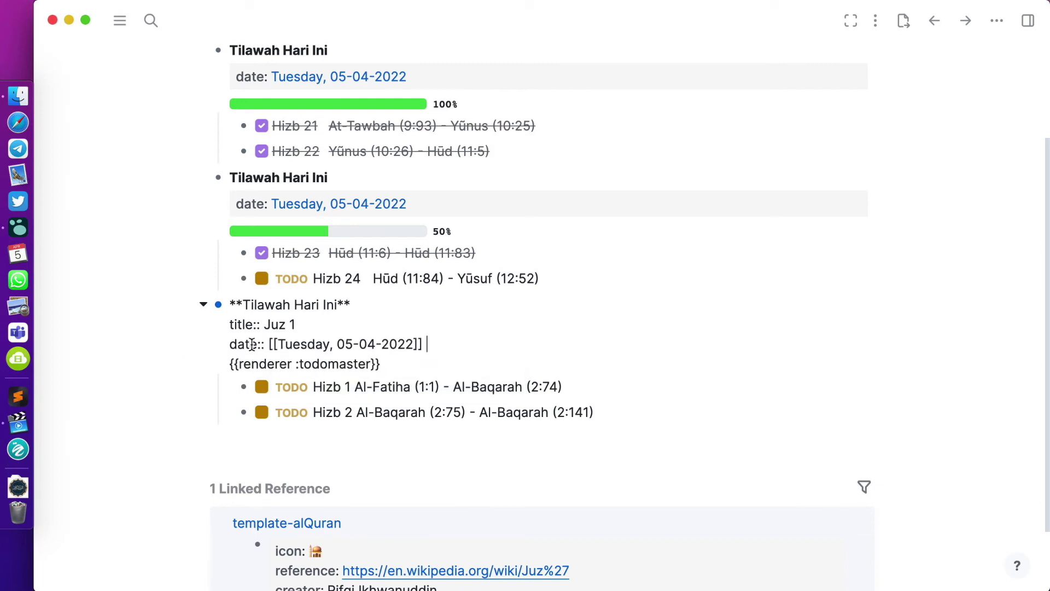
pyautogui.press('Escape')
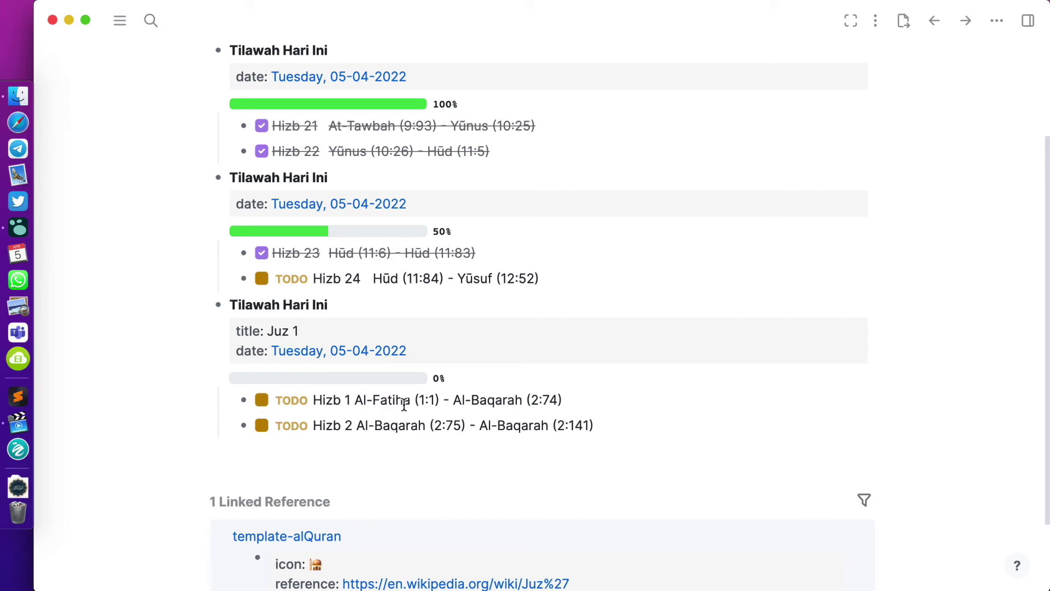
pyautogui.click(262, 399)
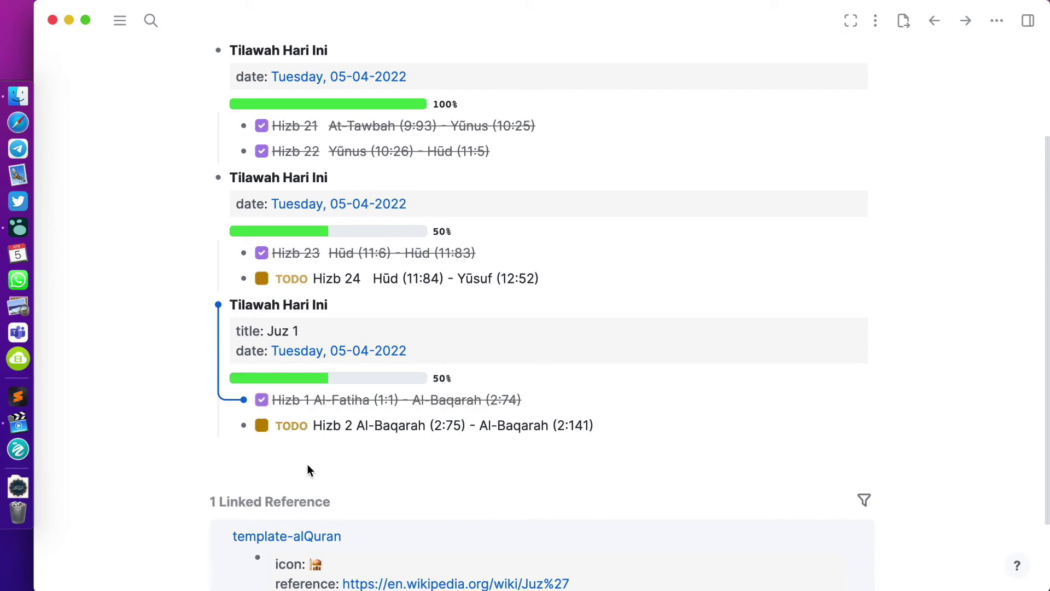
# Go back to the template-alQuran page and add a title property with the value Juz 30 to the juz30 template block
pyautogui.scroll(5, 425, 238)
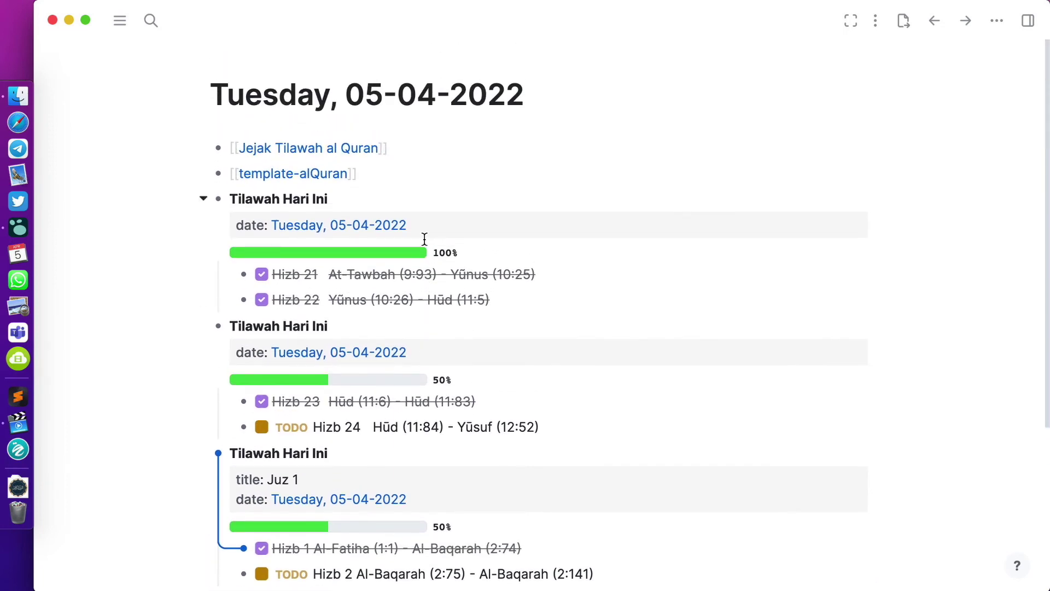
pyautogui.scroll(-3, 424, 239)
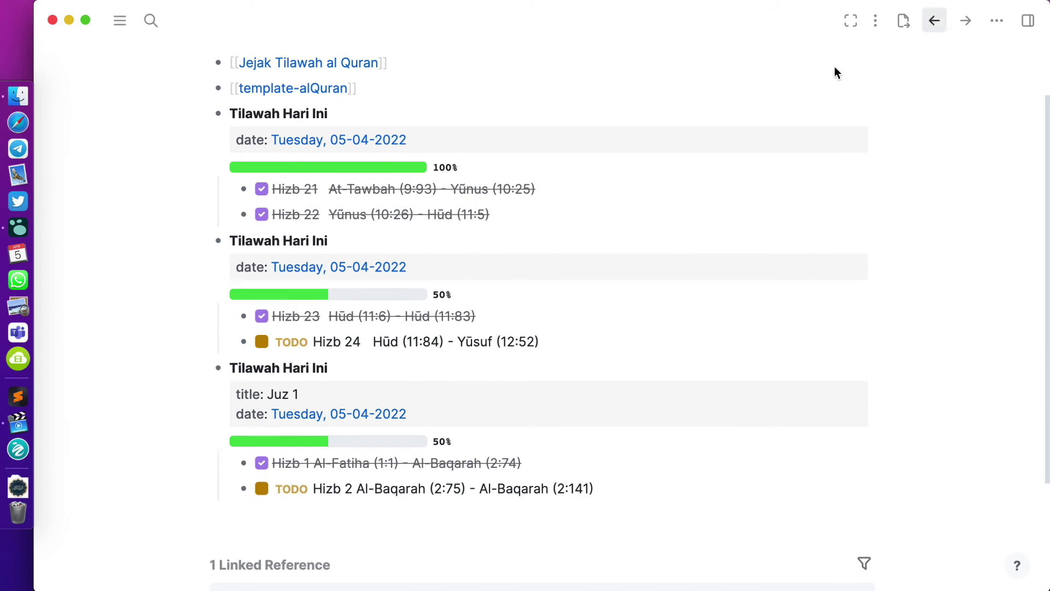
pyautogui.click(934, 20)
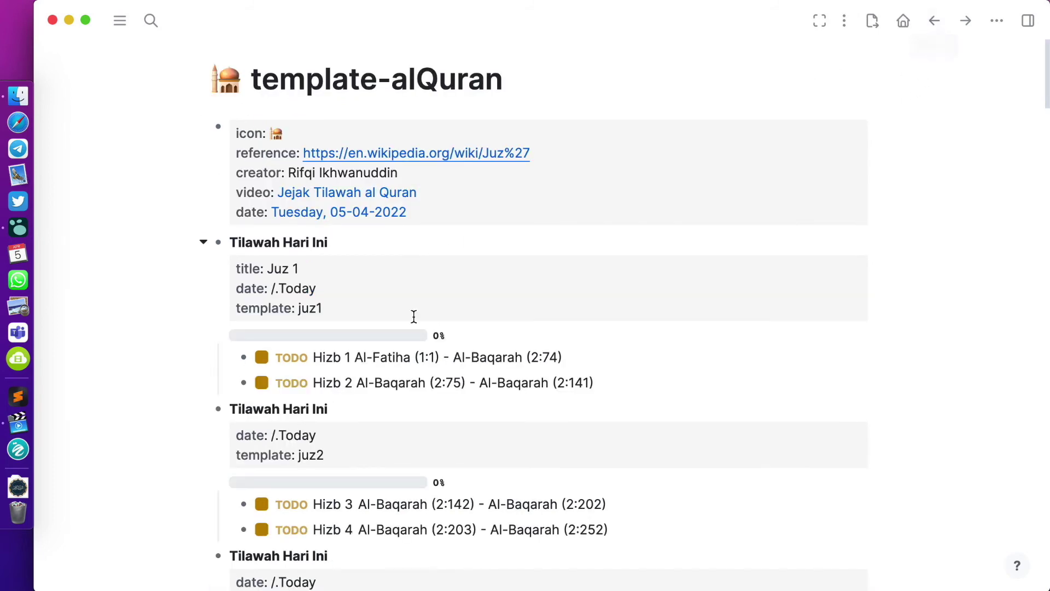
pyautogui.scroll(-5, 300, 300)
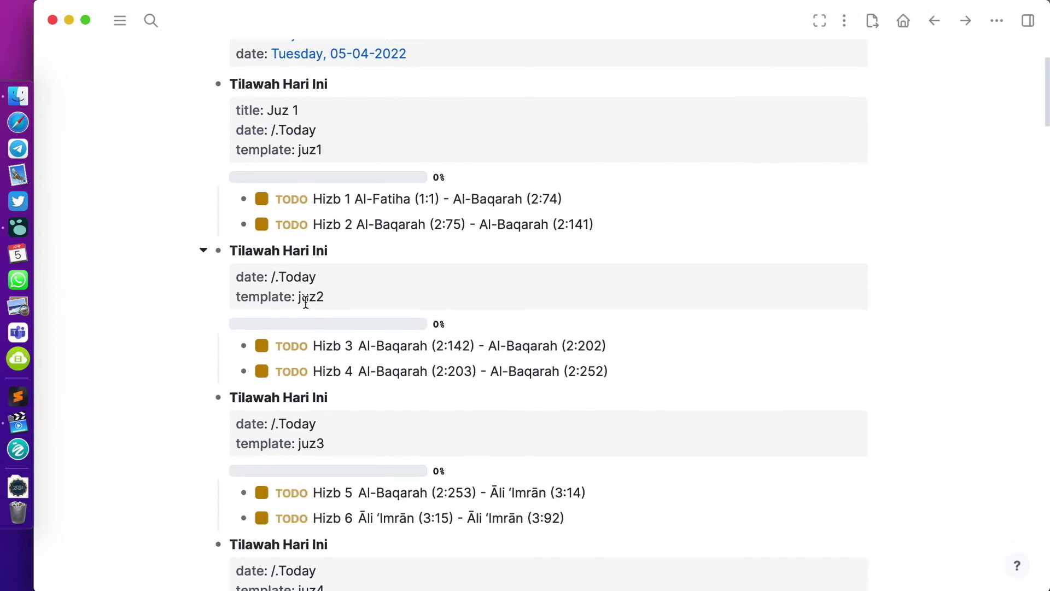
pyautogui.scroll(-20, 328, 152)
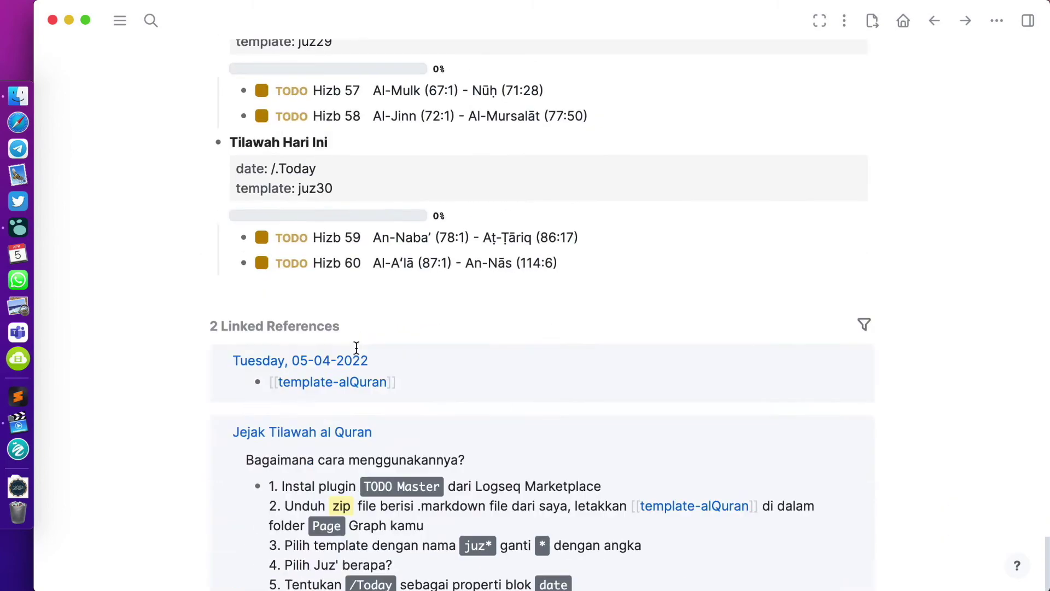
pyautogui.scroll(10, 356, 348)
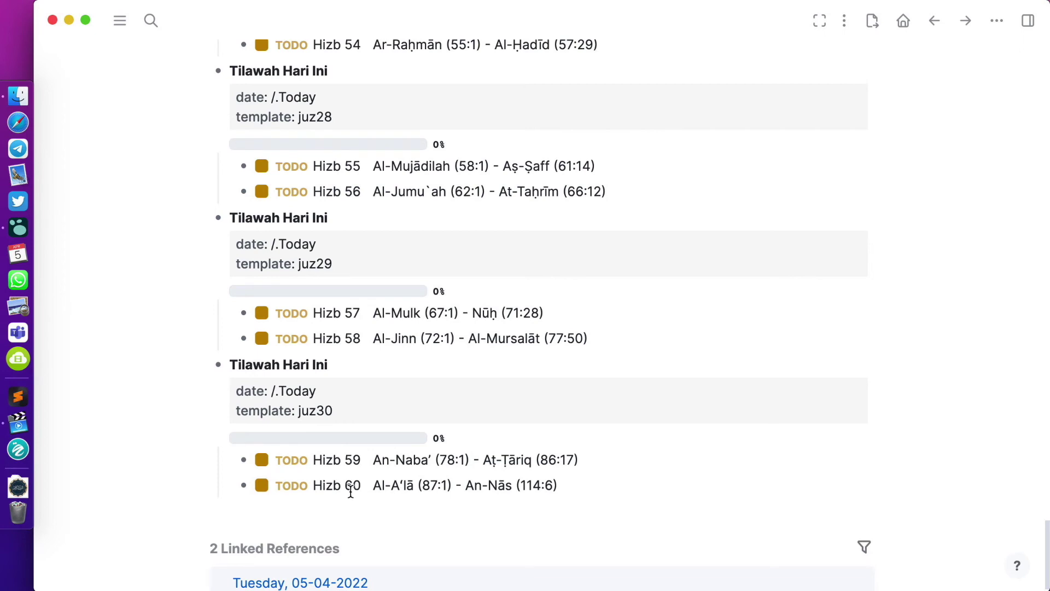
pyautogui.click(332, 392)
pyautogui.press('Return')
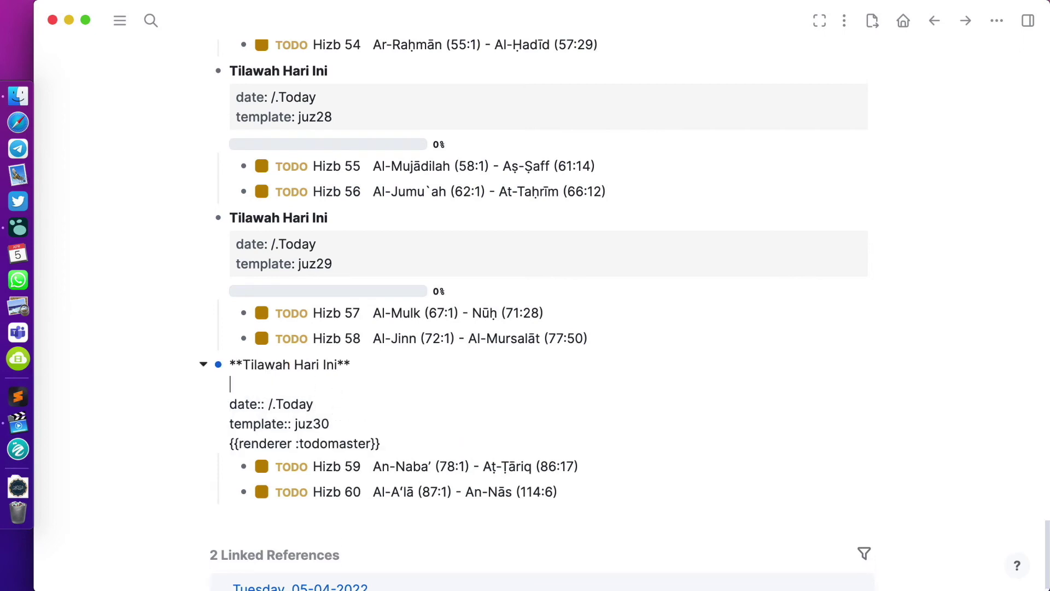
pyautogui.write('title:: Juz 30')
pyautogui.press('Escape')
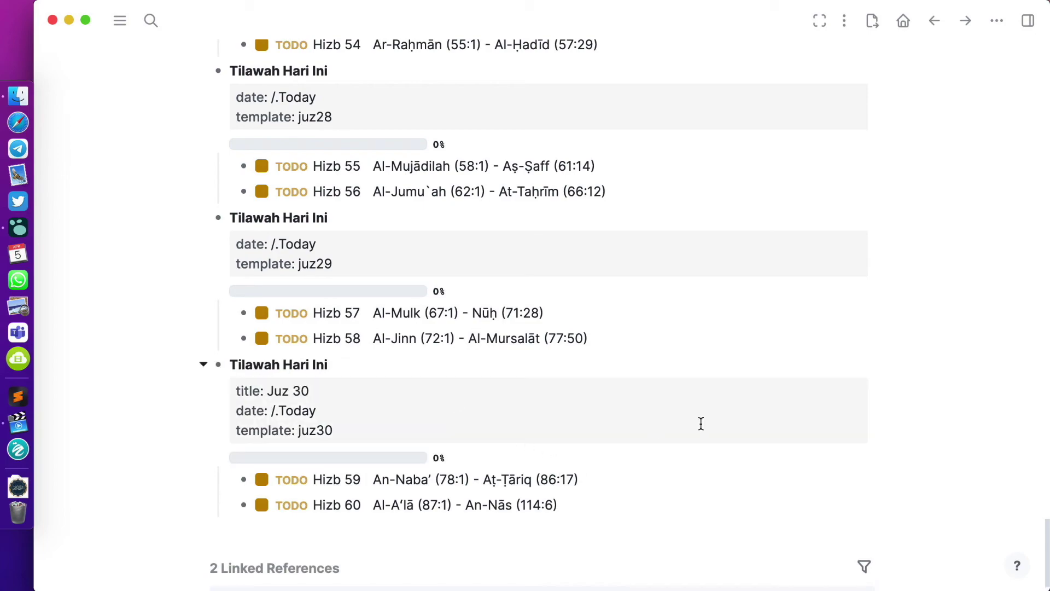
# Review today's journal and the template page, return to the Jejak Tilawah al Quran page and expand its Bonus! section
pyautogui.scroll(20, 700, 423)
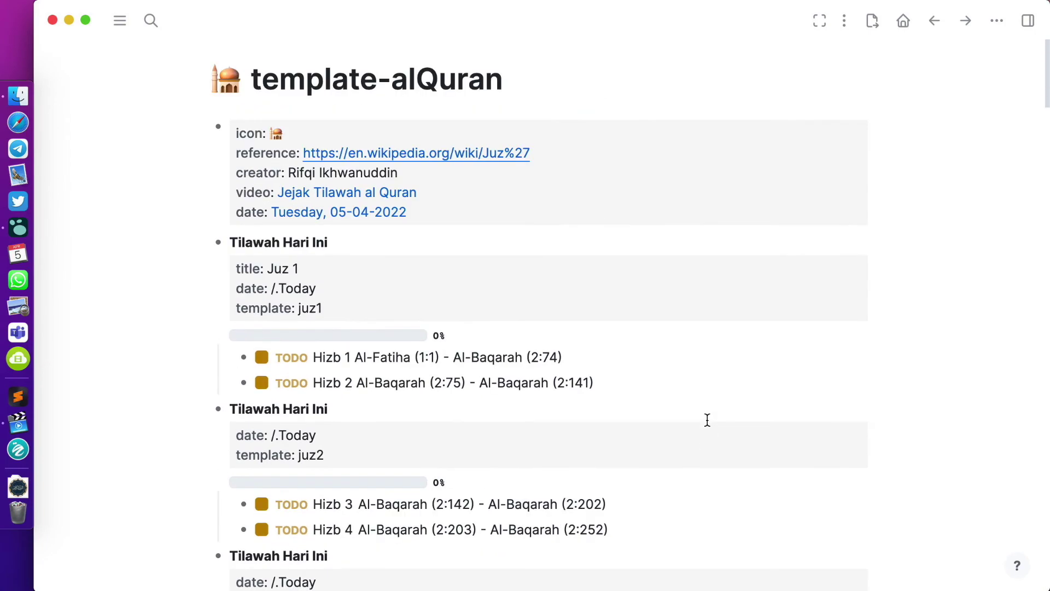
pyautogui.click(902, 23)
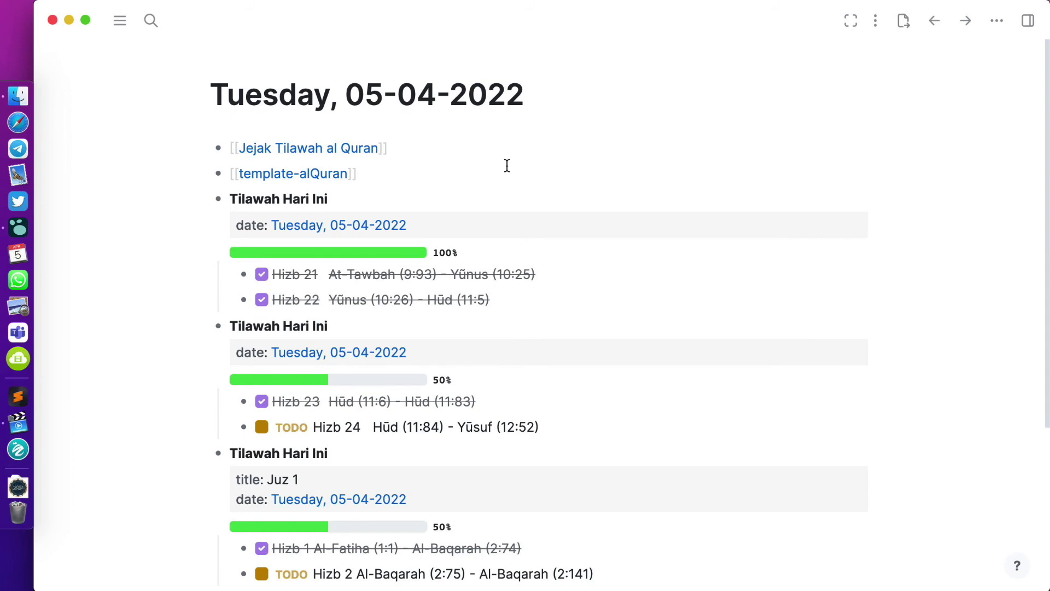
pyautogui.scroll(-3, 481, 241)
pyautogui.scroll(3, 480, 241)
pyautogui.click(313, 173)
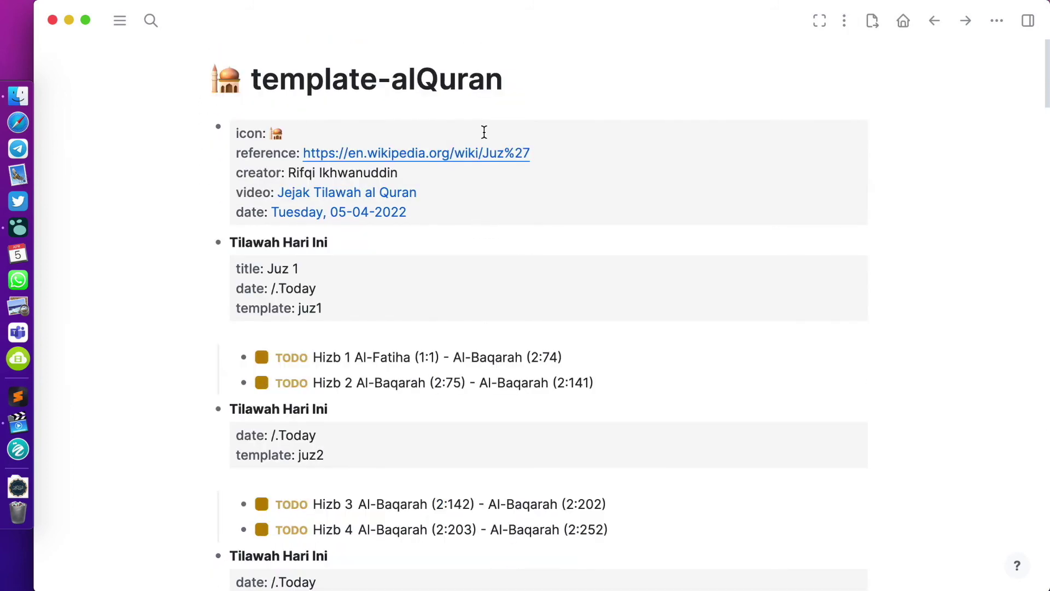
pyautogui.press('super+bracketleft')
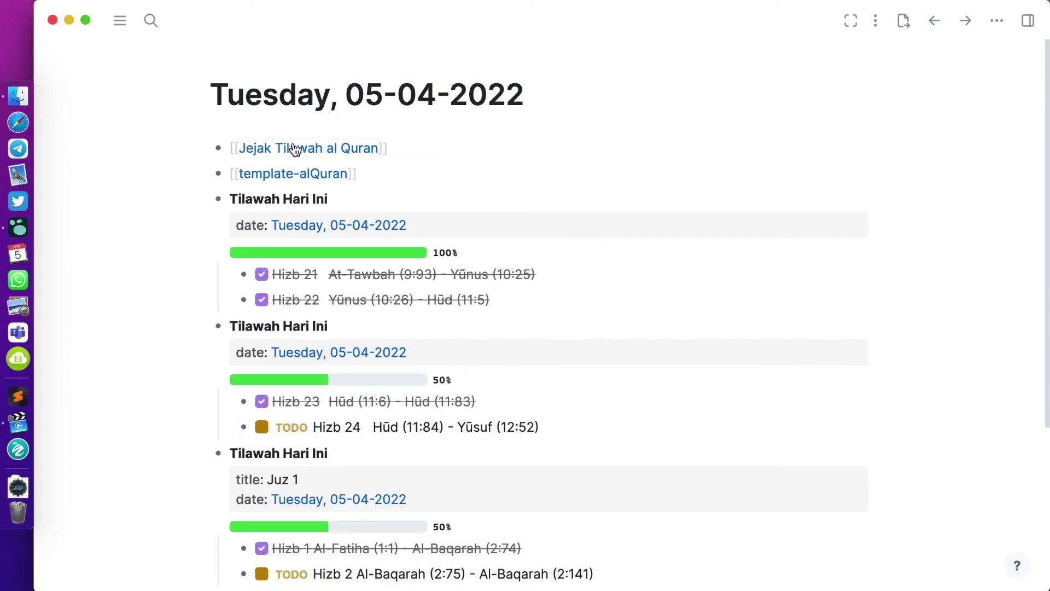
pyautogui.press('super+bracketleft')
pyautogui.scroll(-2, 535, 231)
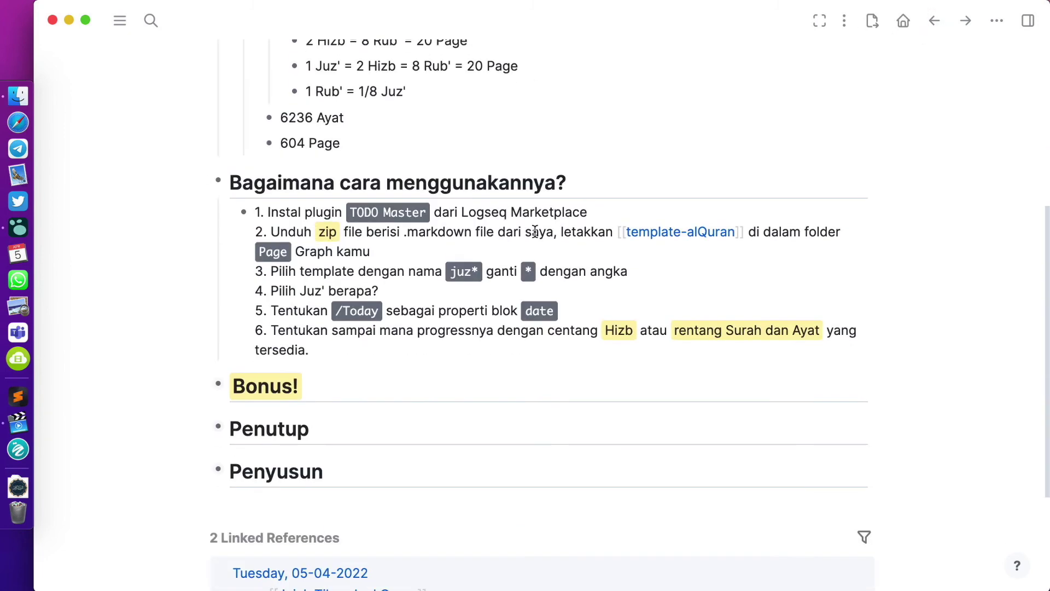
pyautogui.click(203, 384)
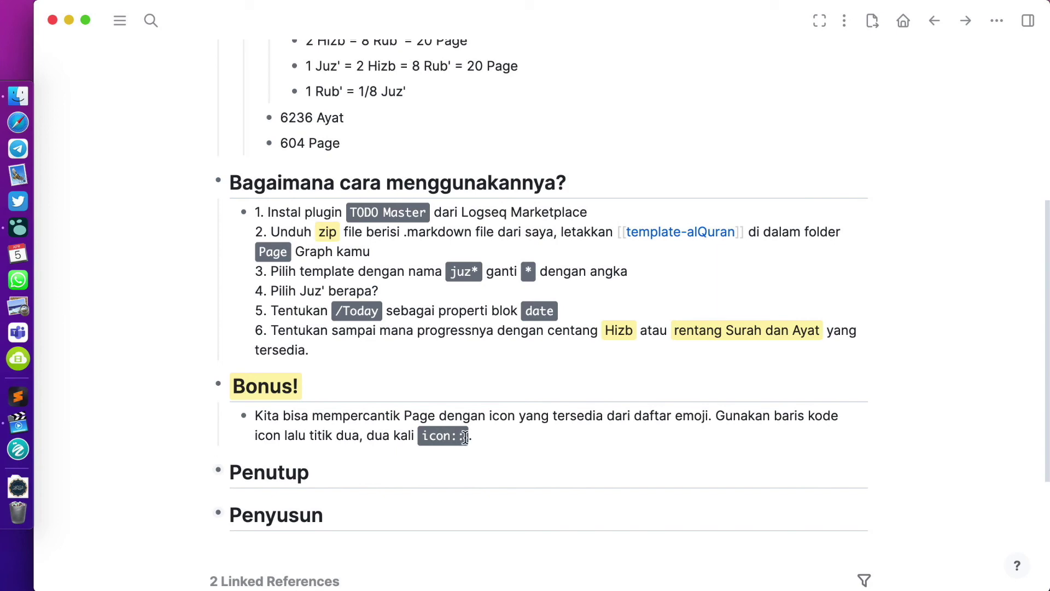
# Add a new first block containing the icon:: property above Apa itu template? on the Jejak Tilawah al Quran page
pyautogui.scroll(6, 516, 430)
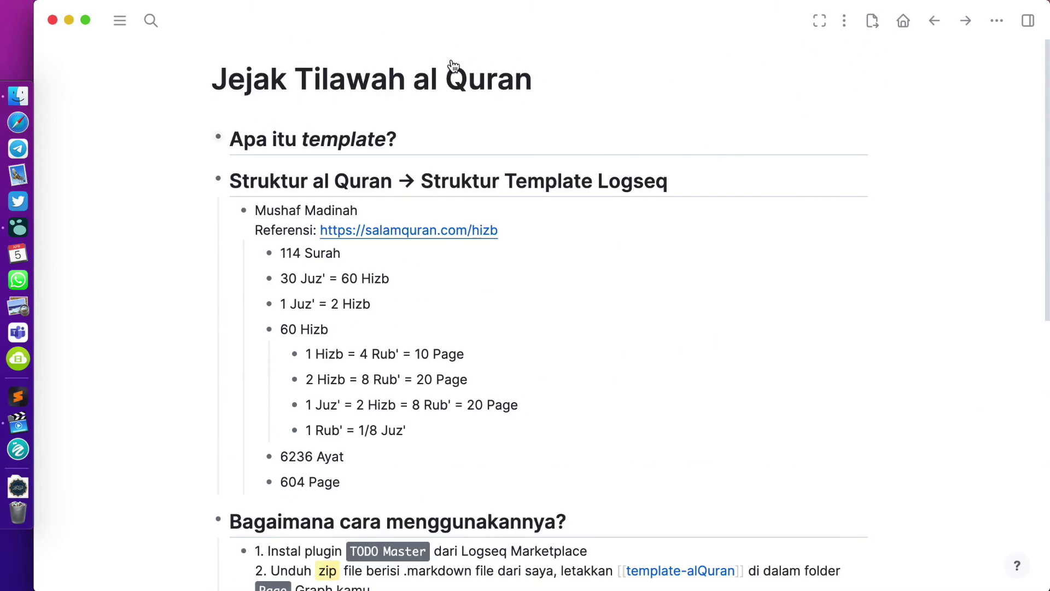
pyautogui.click(517, 78)
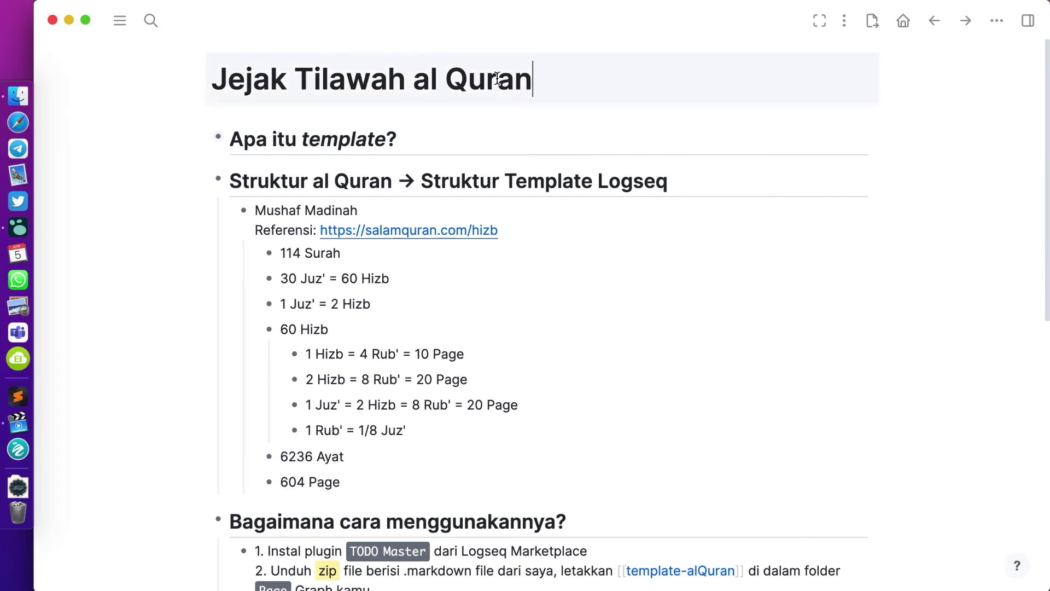
pyautogui.click(233, 148)
pyautogui.press('Return')
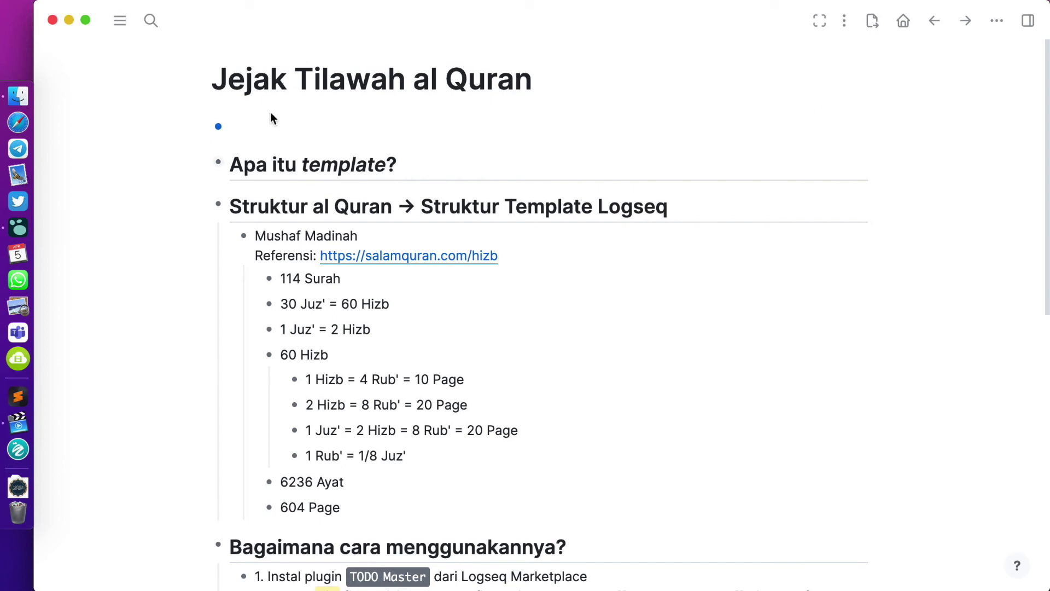
pyautogui.write('icon::')
# Open the system's emoji and symbols viewer for the icon value and browse its Smileys & People emoji
pyautogui.click(989, 2)
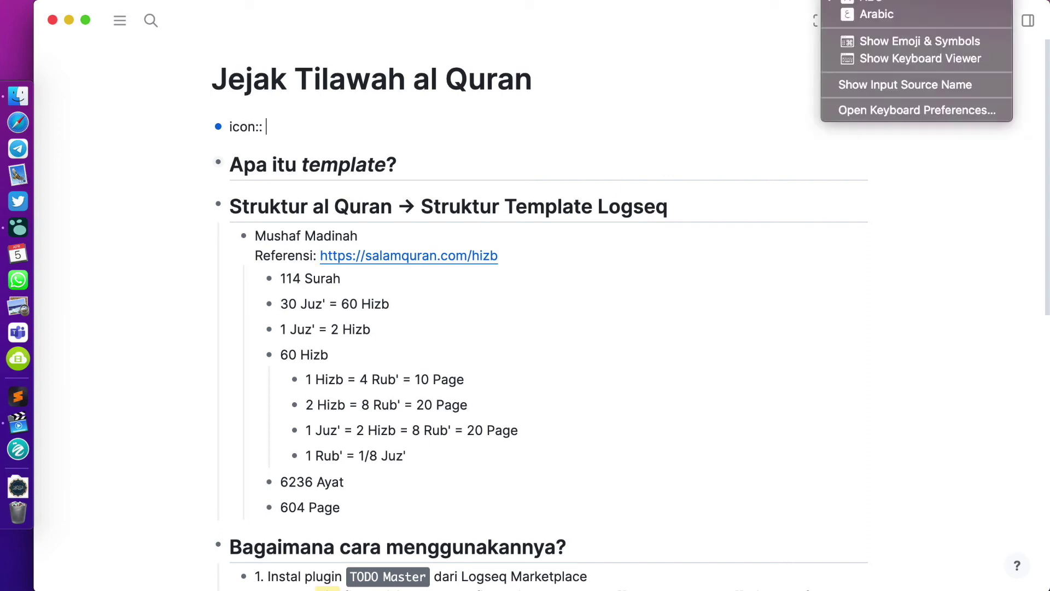
pyautogui.click(909, 49)
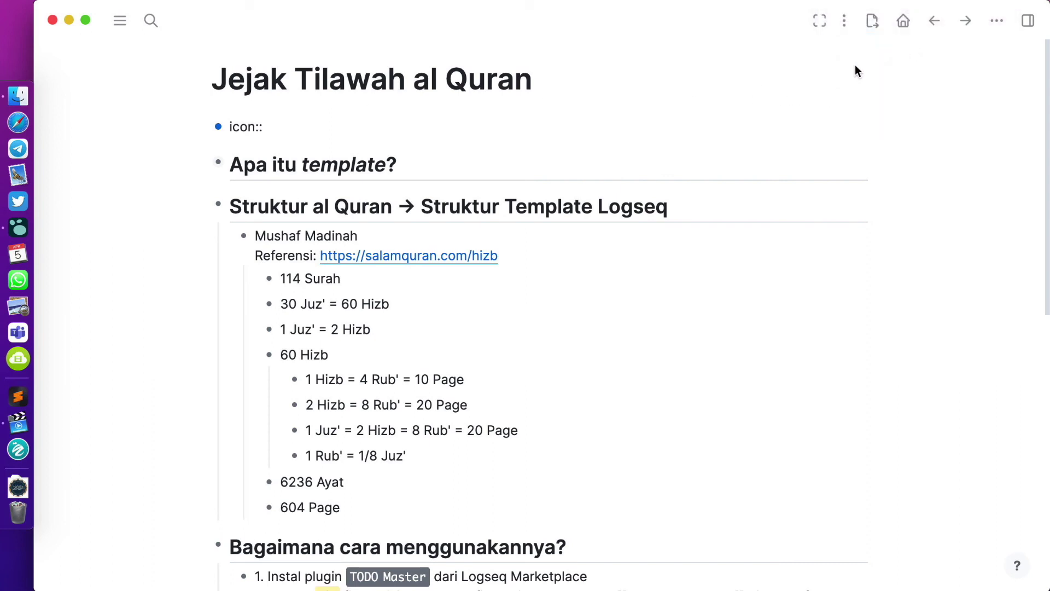
pyautogui.moveTo(700, 112); pyautogui.dragTo(654, 198)
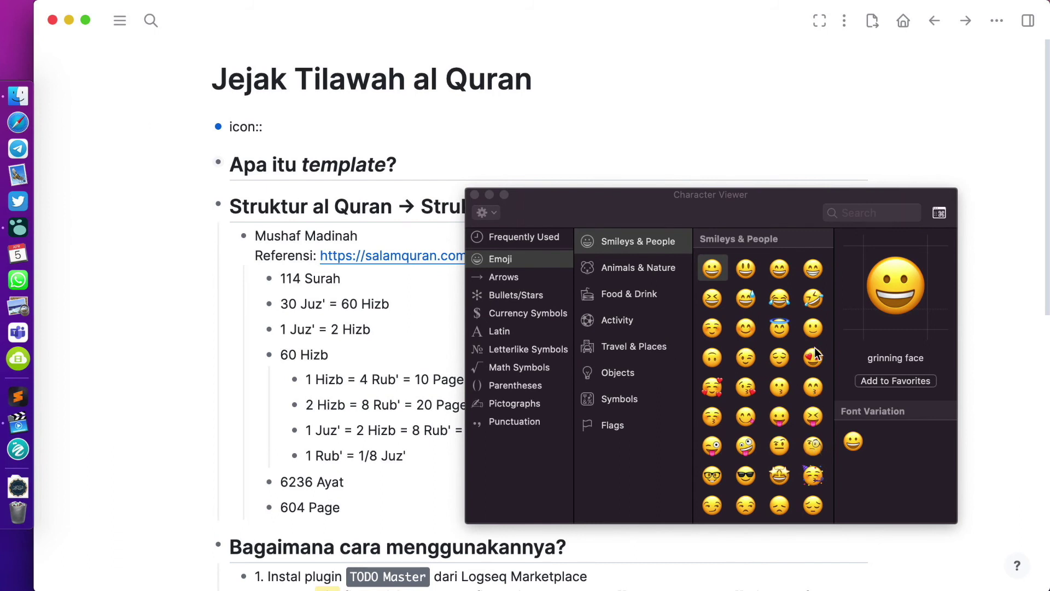
pyautogui.scroll(-5, 789, 406)
pyautogui.scroll(-15, 789, 405)
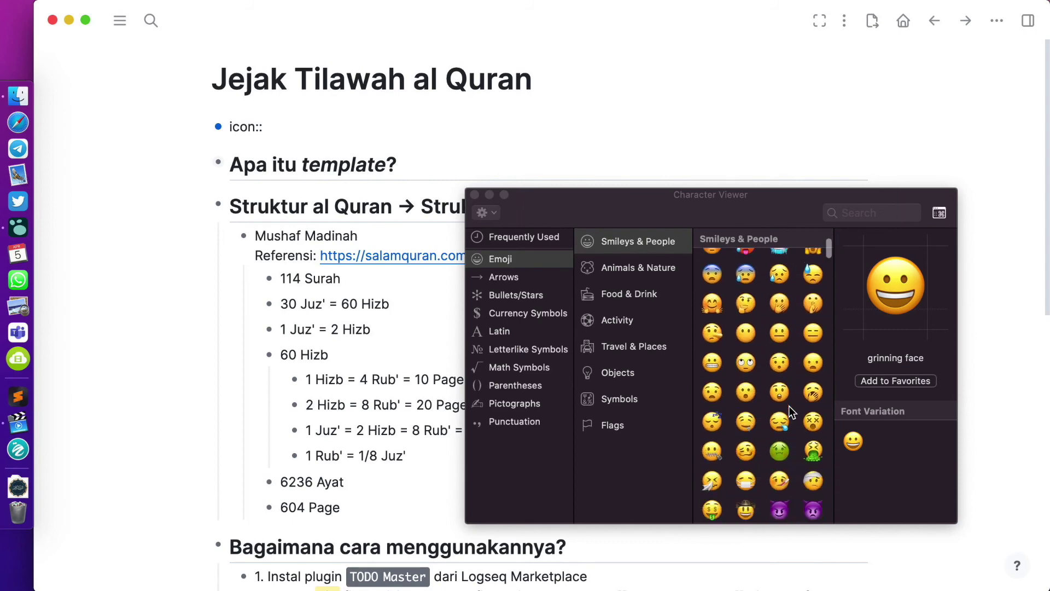
pyautogui.scroll(-10, 789, 406)
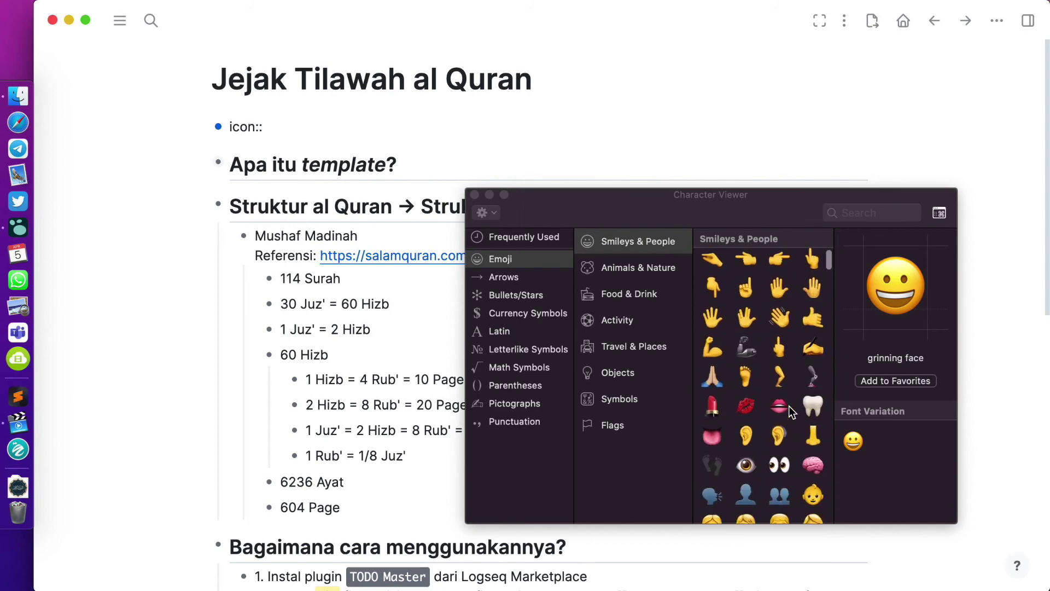
pyautogui.scroll(-6, 788, 406)
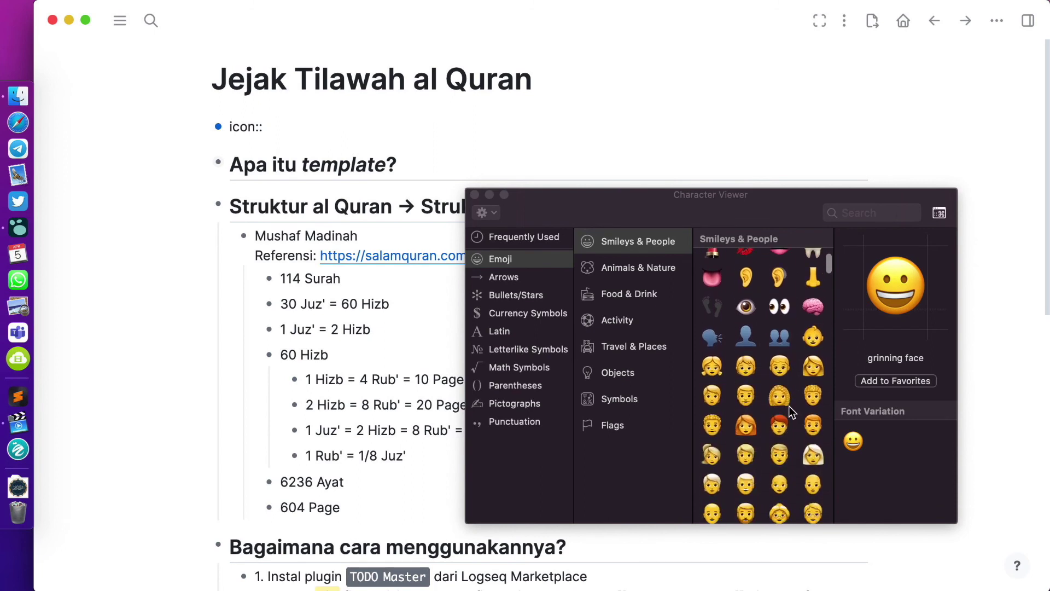
pyautogui.scroll(-8, 789, 406)
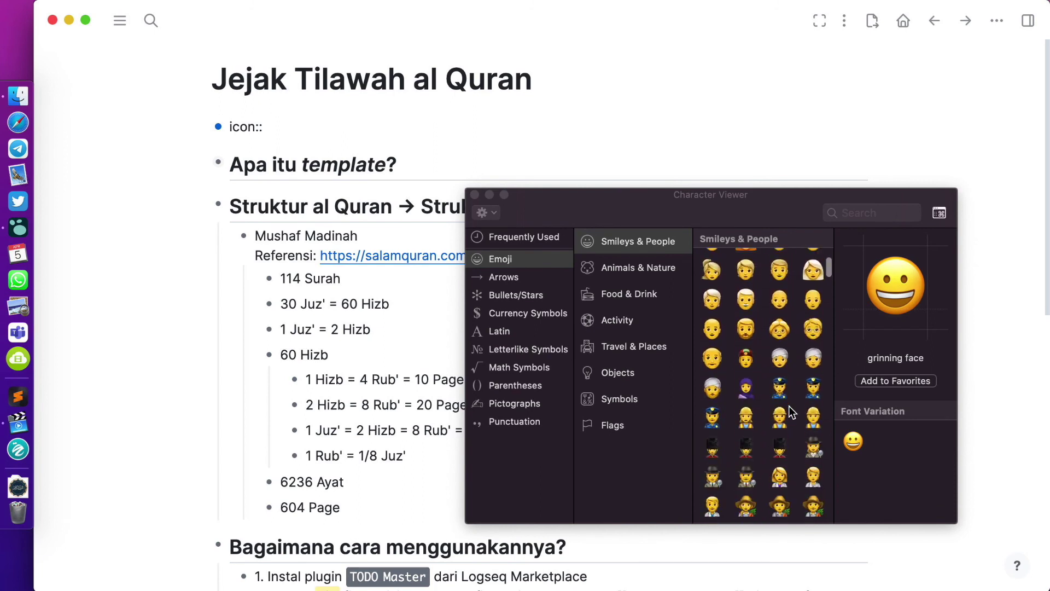
pyautogui.scroll(-8, 789, 411)
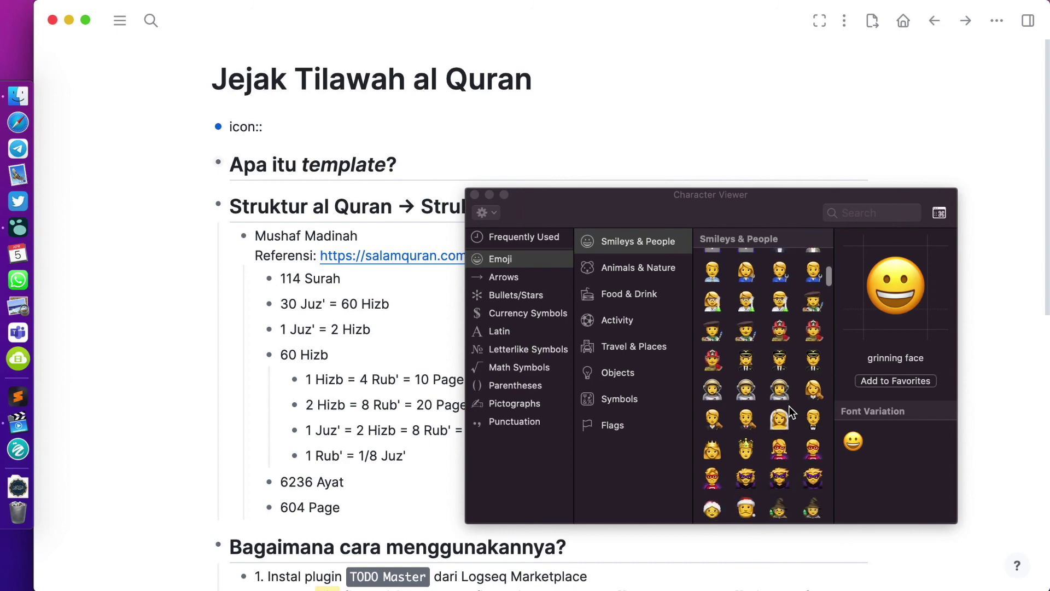
pyautogui.scroll(-8, 788, 411)
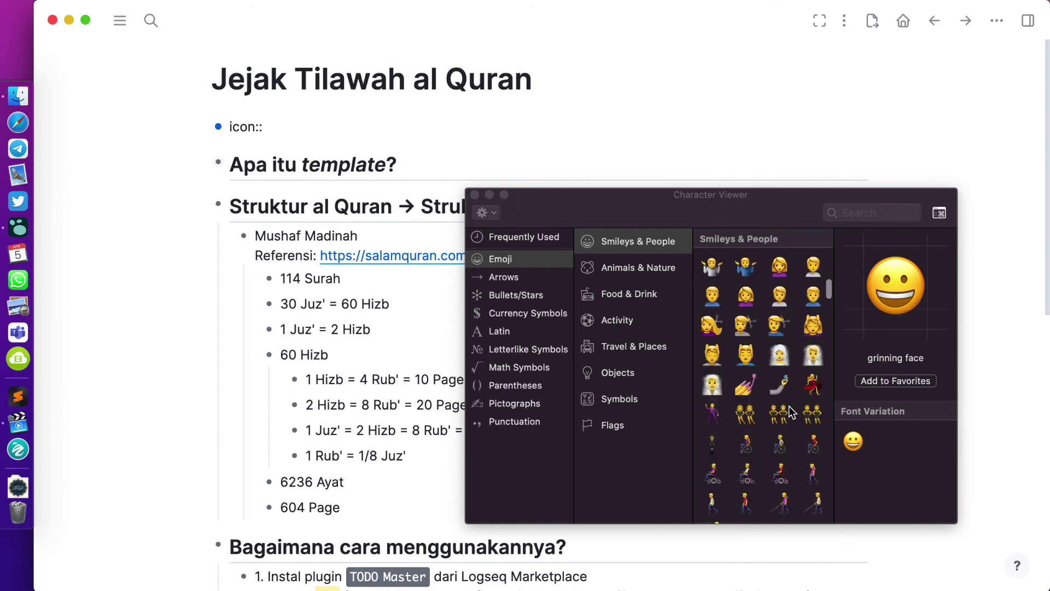
# Search the emoji for comp, insert the light-skinned man technologist as the icon value and close the viewer
pyautogui.click(879, 214)
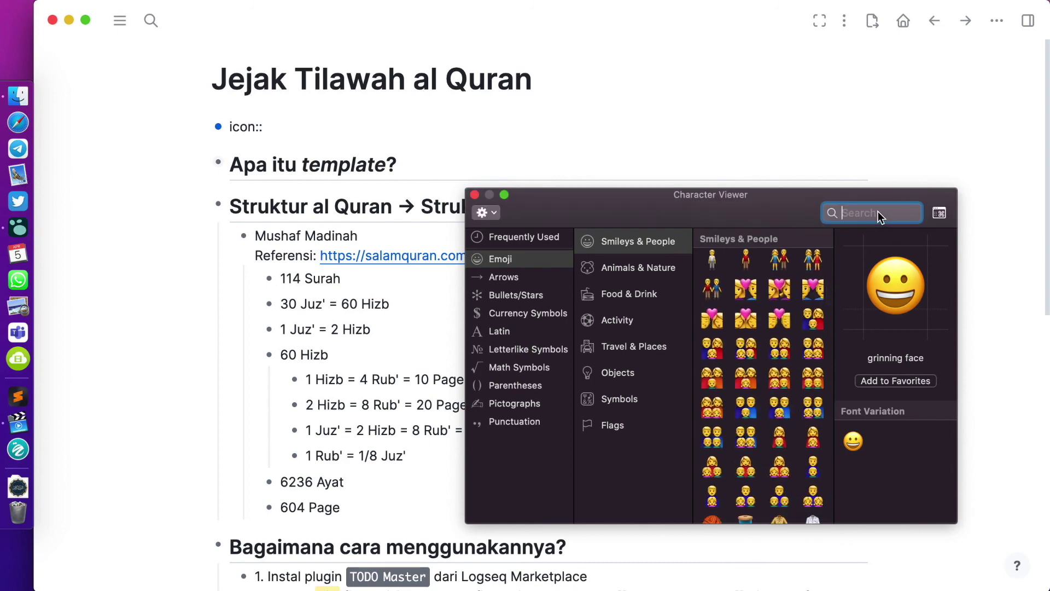
pyautogui.write('comp')
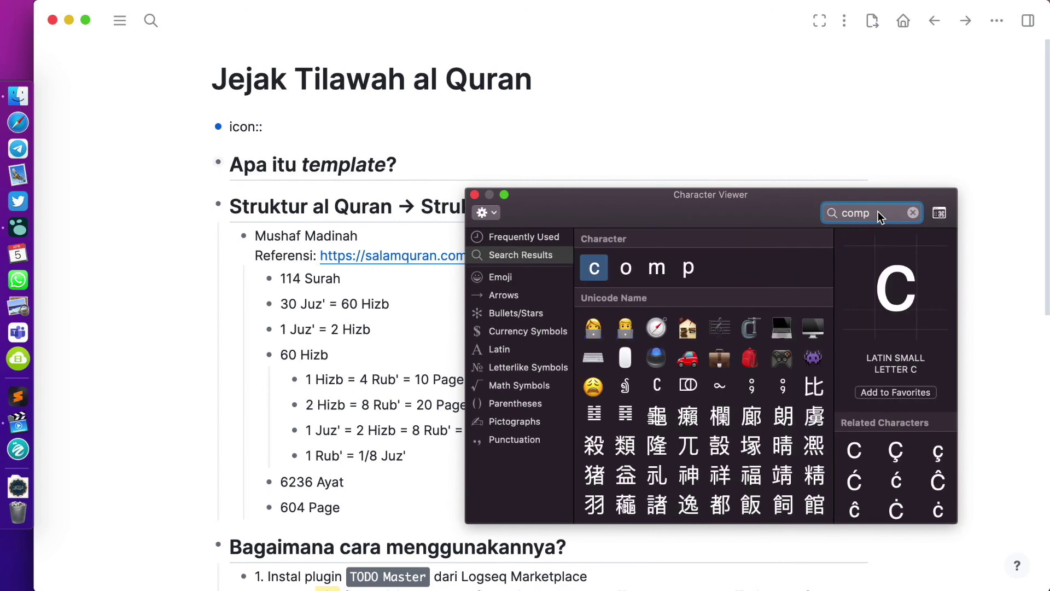
pyautogui.click(627, 329)
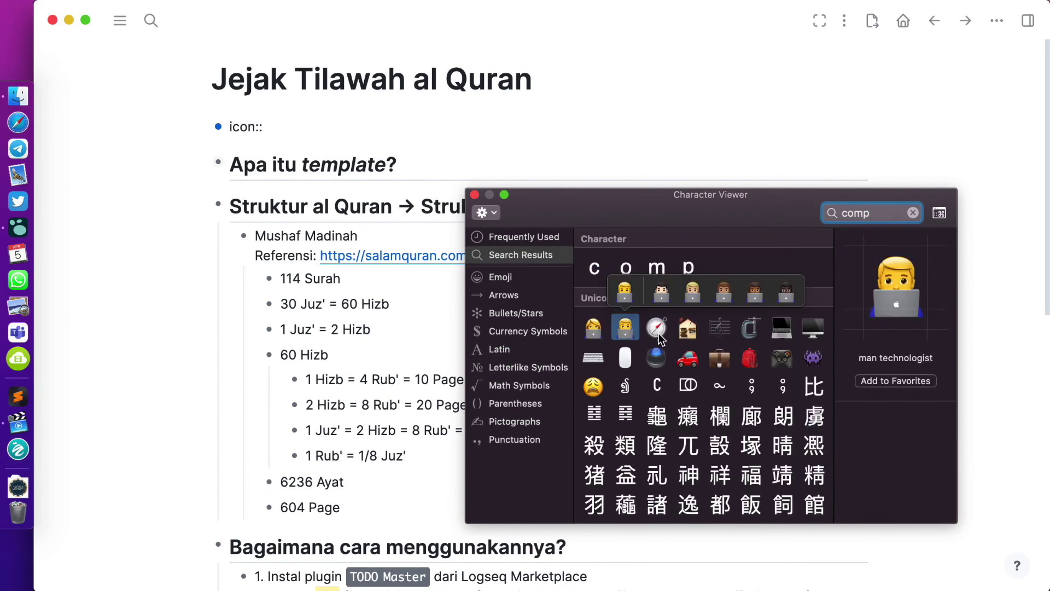
pyautogui.click(662, 293)
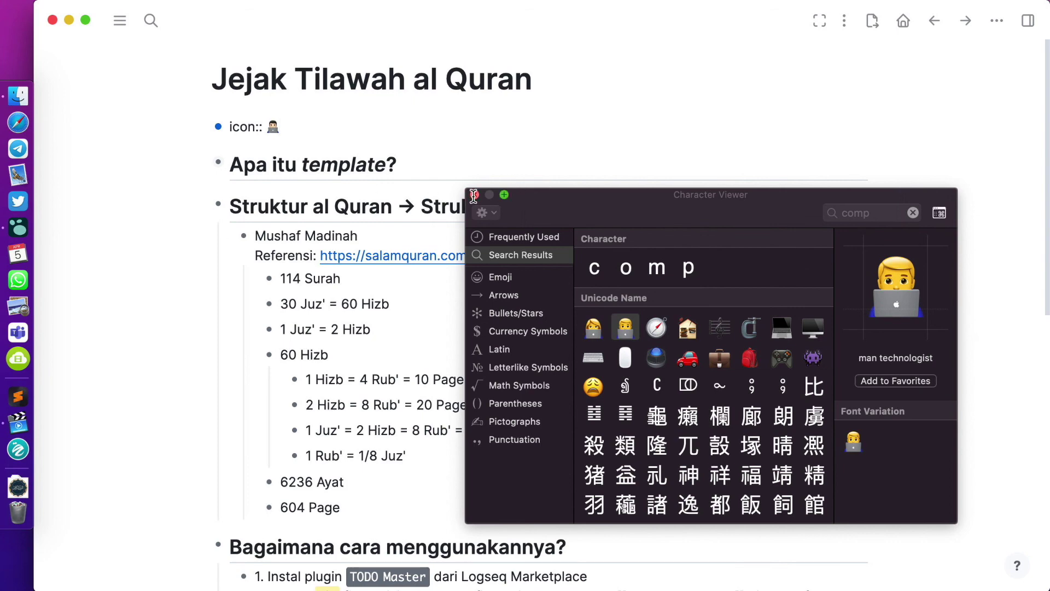
pyautogui.click(474, 194)
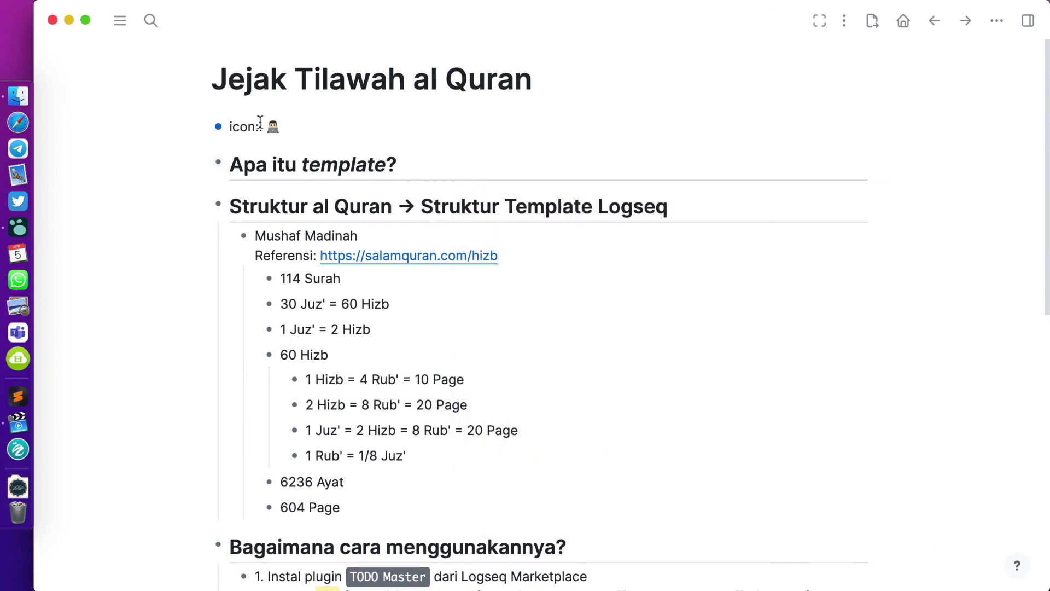
pyautogui.click(87, 254)
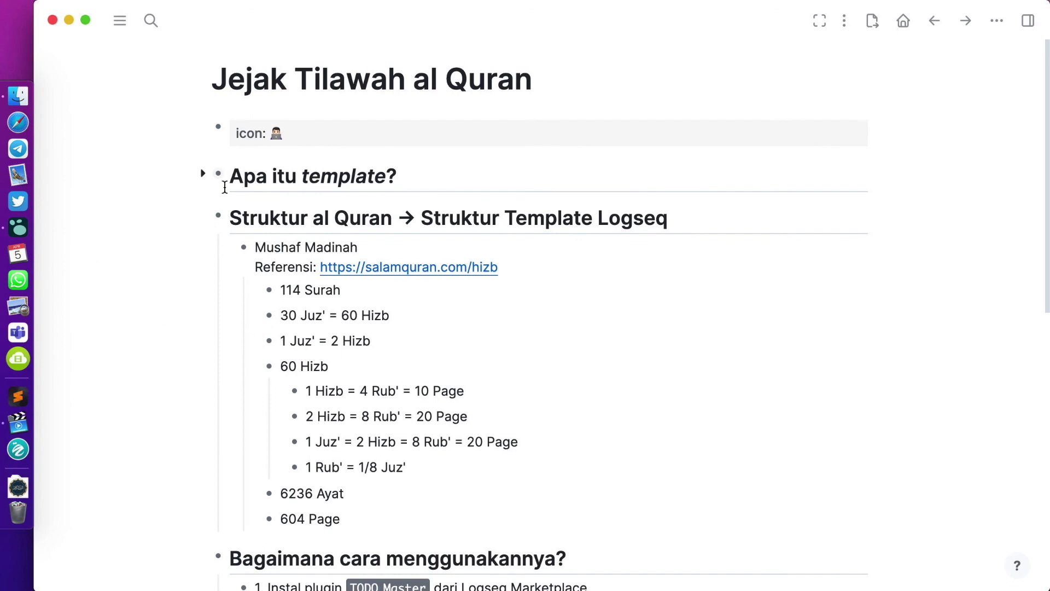
# Refresh the Logseq graph so that files modified on disk are processed
pyautogui.click(121, 22)
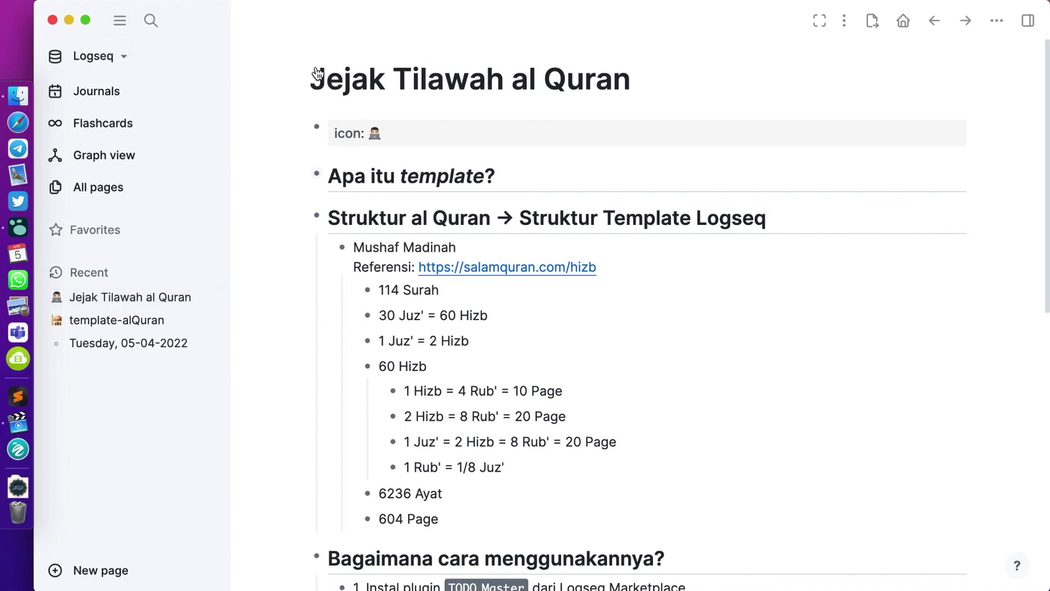
pyautogui.click(153, 68)
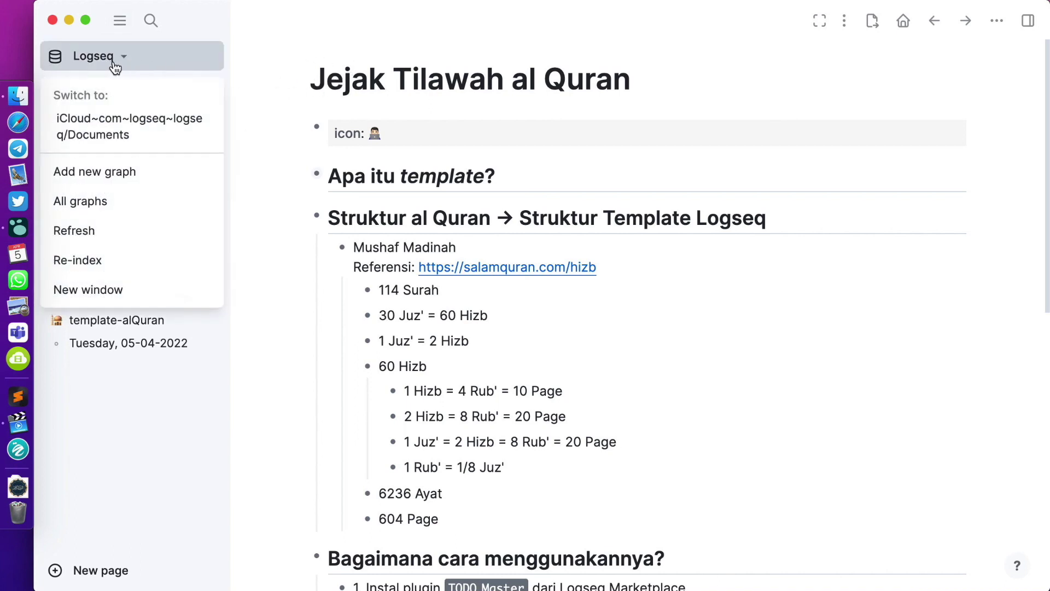
pyautogui.click(99, 243)
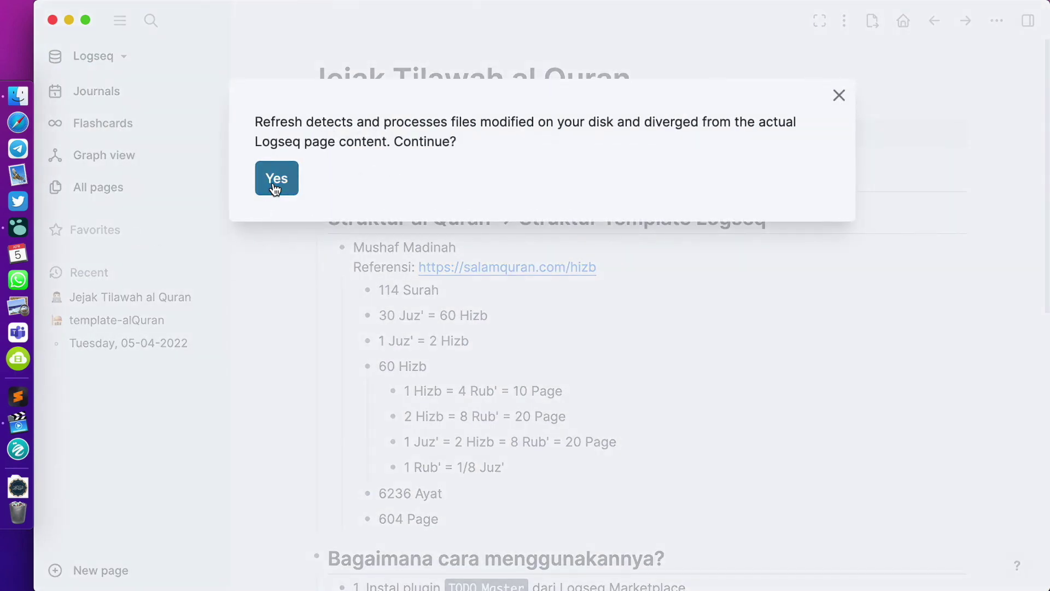
pyautogui.click(275, 182)
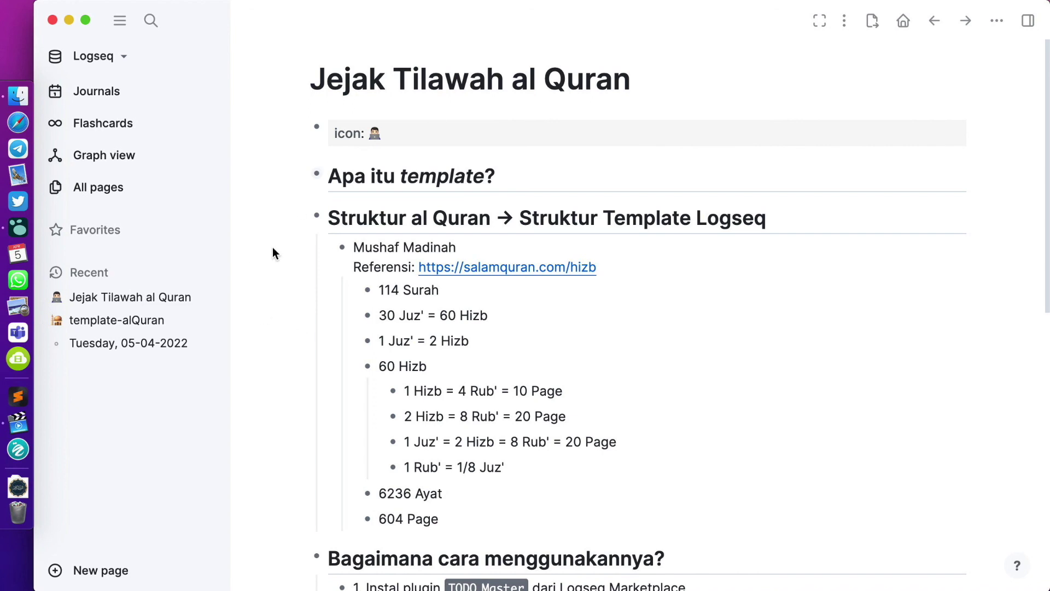
# Visit the template-alQuran page, reopen Jejak Tilawah al Quran to reload its title icon, and hide the sidebar
pyautogui.click(113, 323)
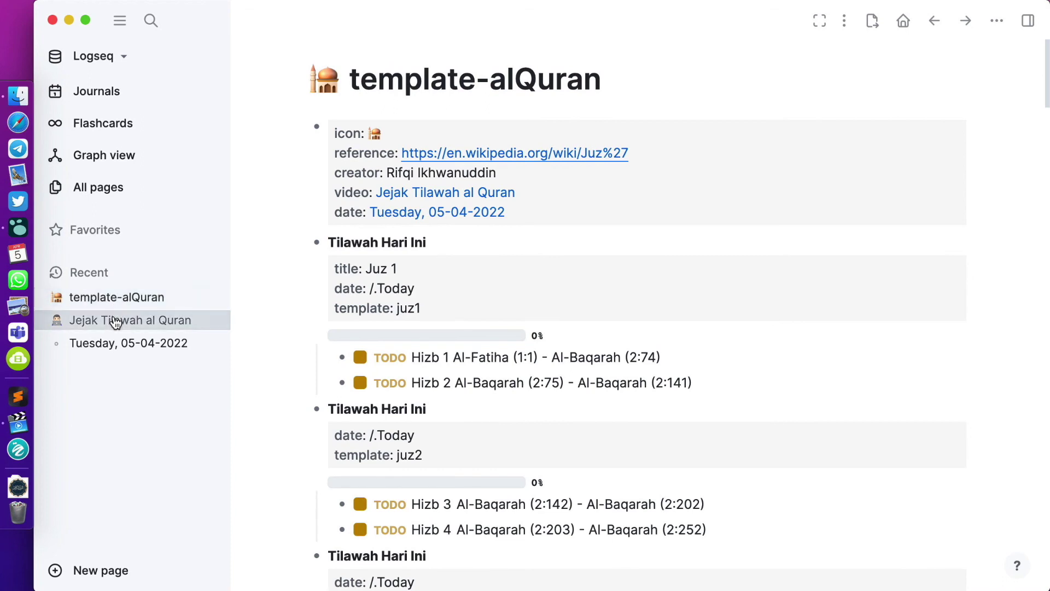
pyautogui.click(115, 321)
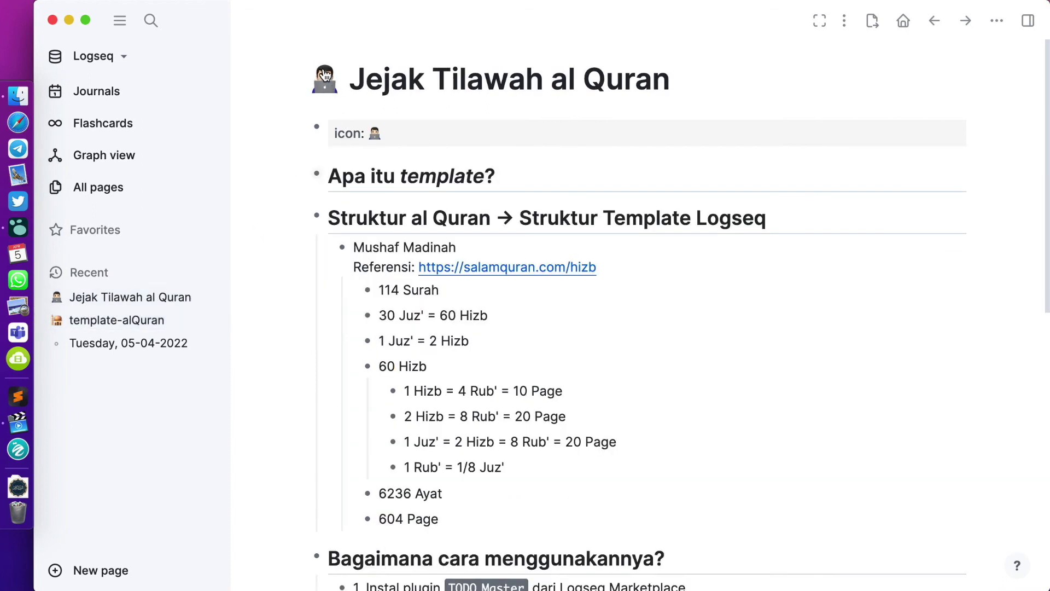
pyautogui.click(120, 26)
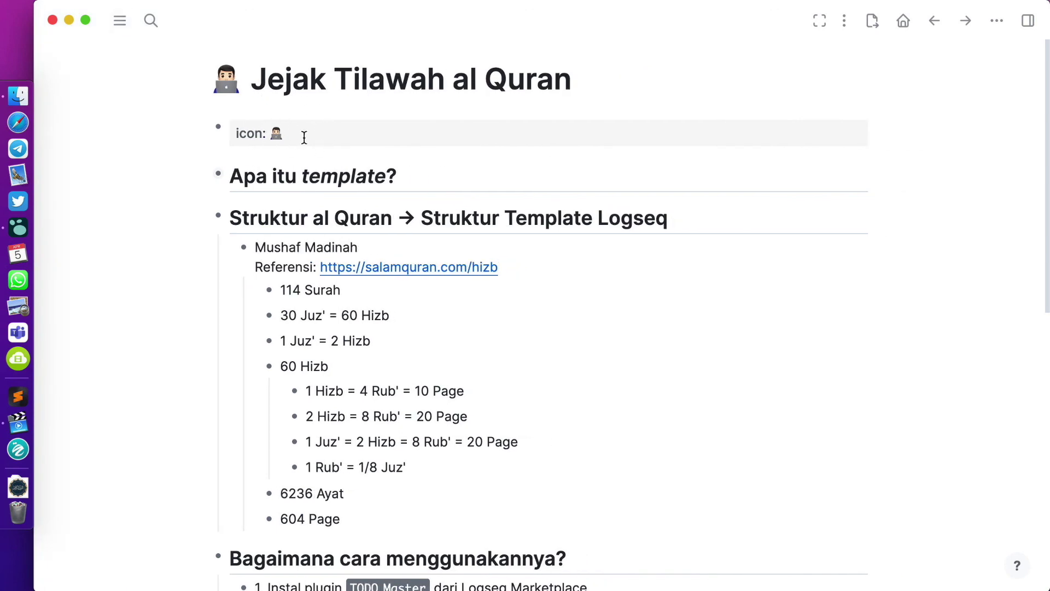
# Open the icon property block, highlight its emoji value and leave the block without editing it
pyautogui.click(304, 137)
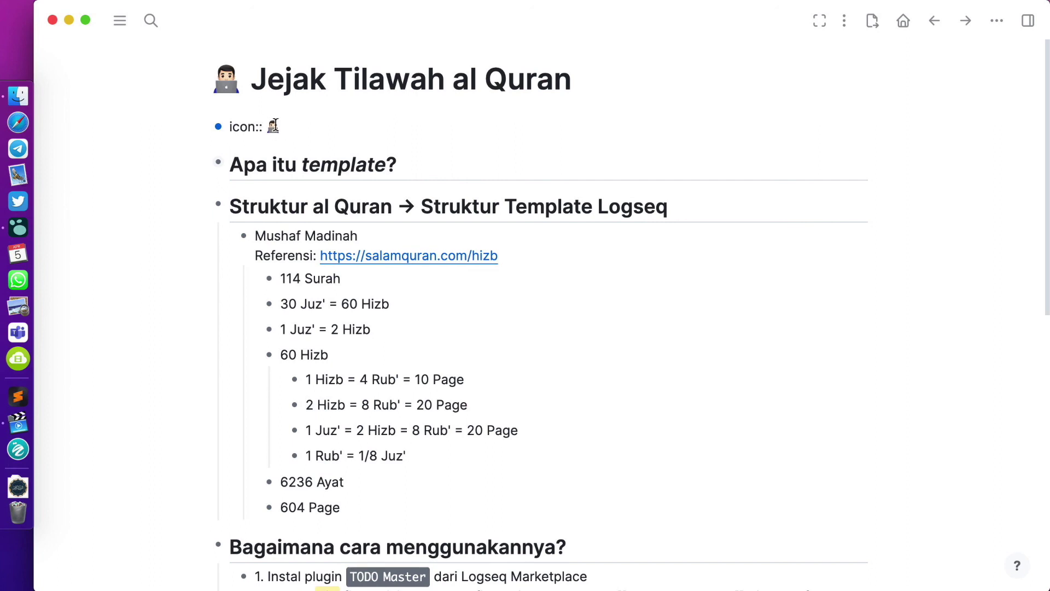
pyautogui.moveTo(267, 126); pyautogui.dragTo(284, 126)
pyautogui.click(123, 176)
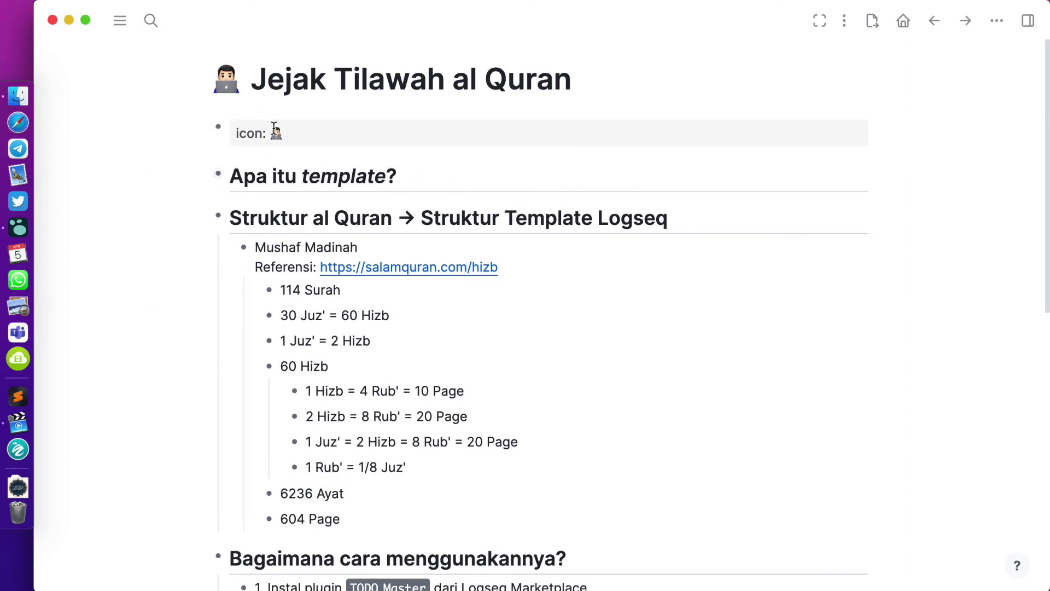
# Expand the Penutup section and the Apa itu template? section of the page
pyautogui.scroll(-10, 241, 337)
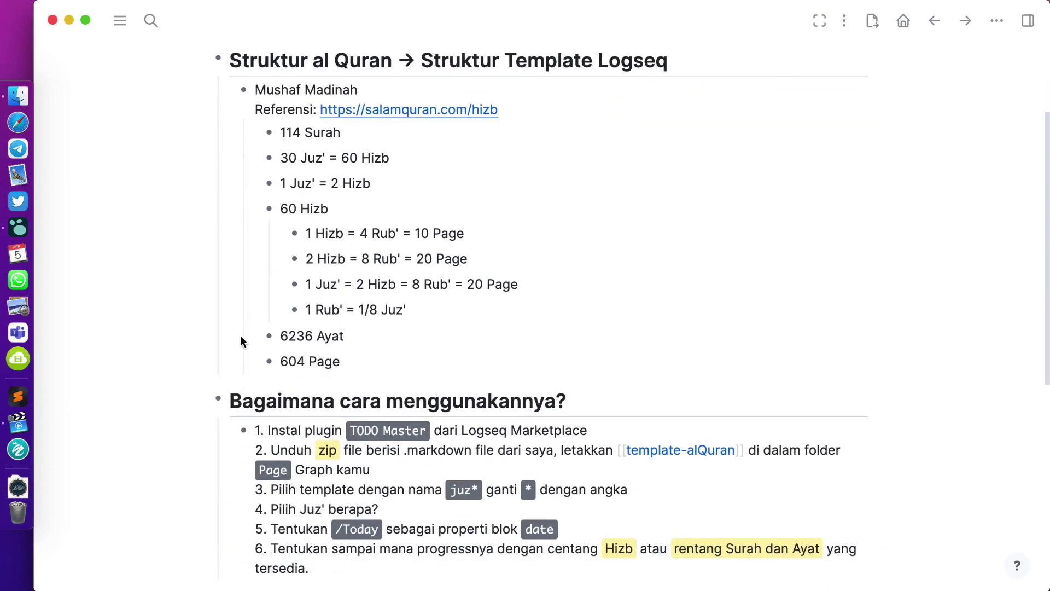
pyautogui.click(203, 305)
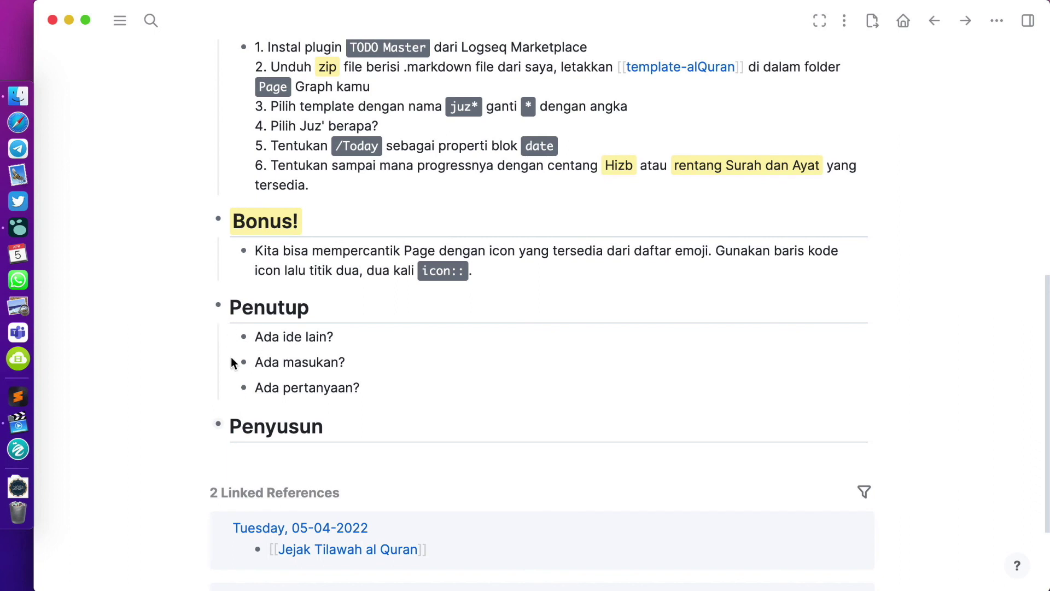
pyautogui.scroll(5, 285, 372)
pyautogui.scroll(7, 285, 372)
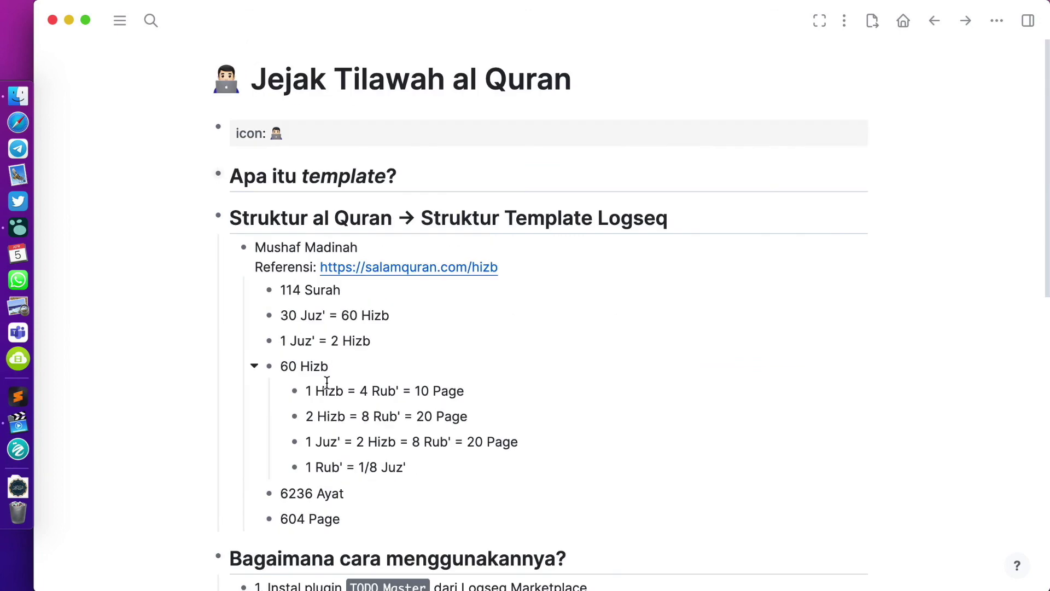
pyautogui.click(206, 176)
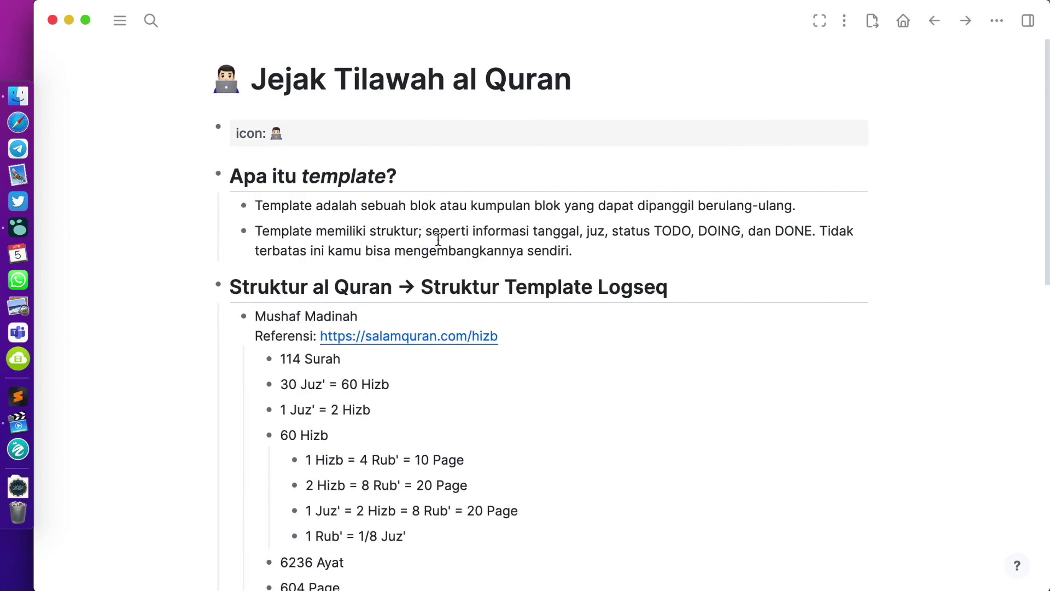